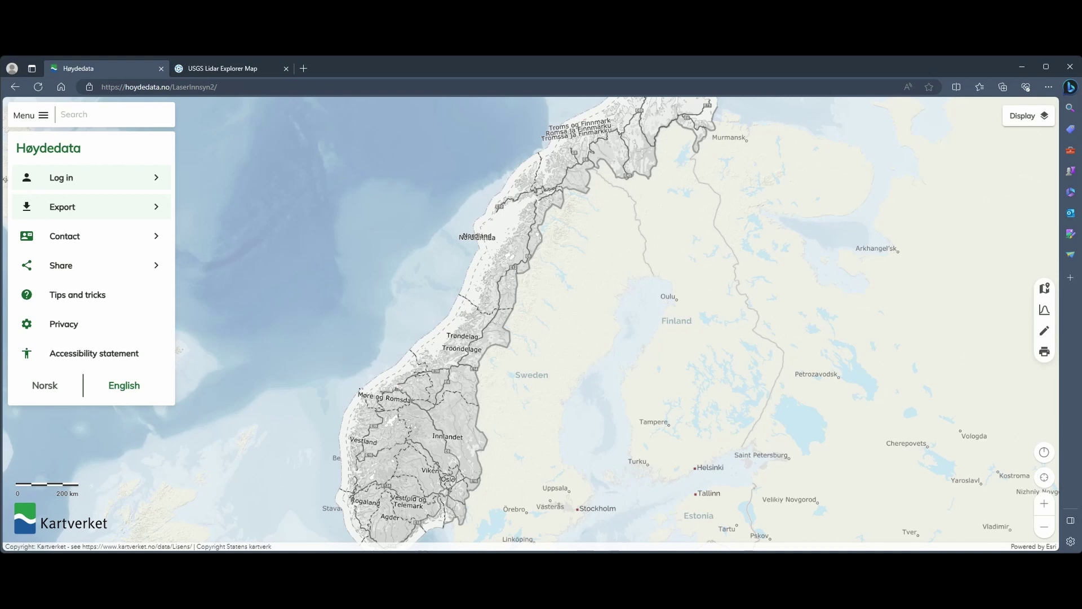
- Locate the Sogn area of western Norway on the Høydedata map and open one of its listed Lidar projects as a 3D point cloud
click(207, 72)
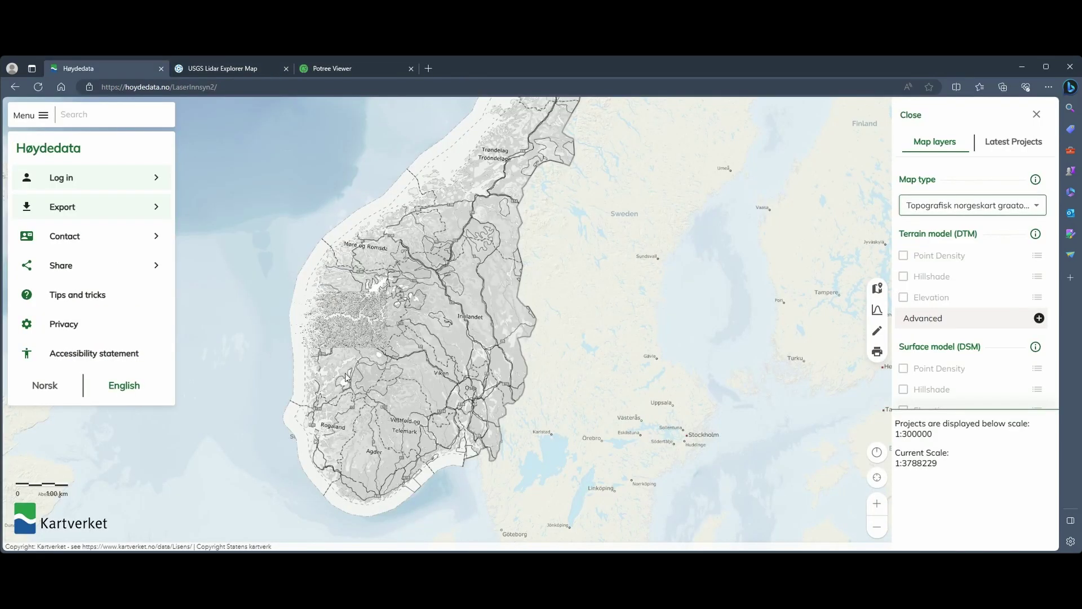
scroll(345, 330, up, 2)
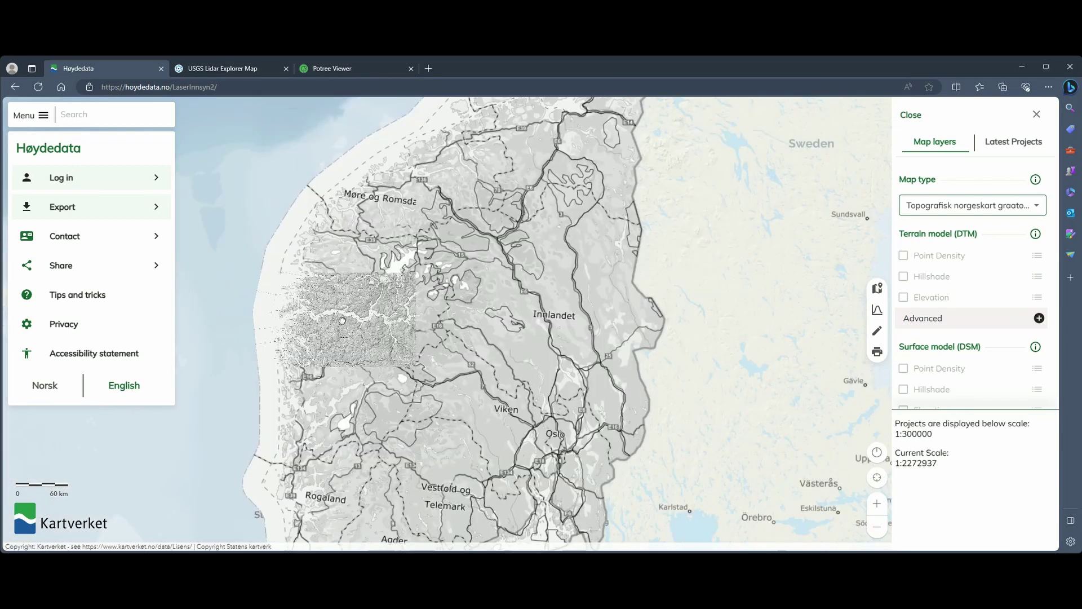
scroll(393, 290, up, 4)
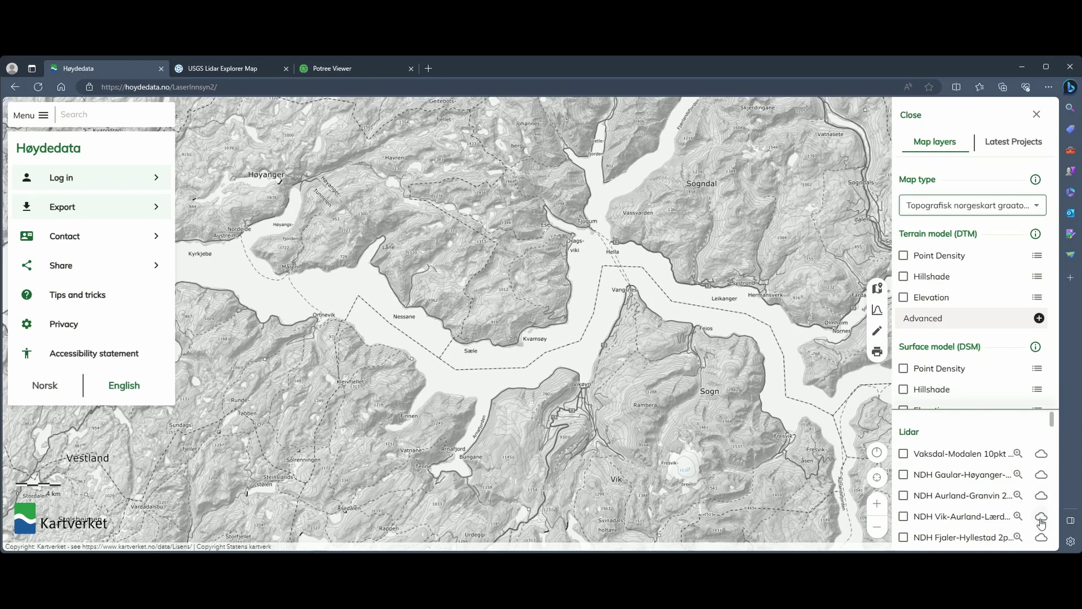
scroll(1041, 516, down, 3)
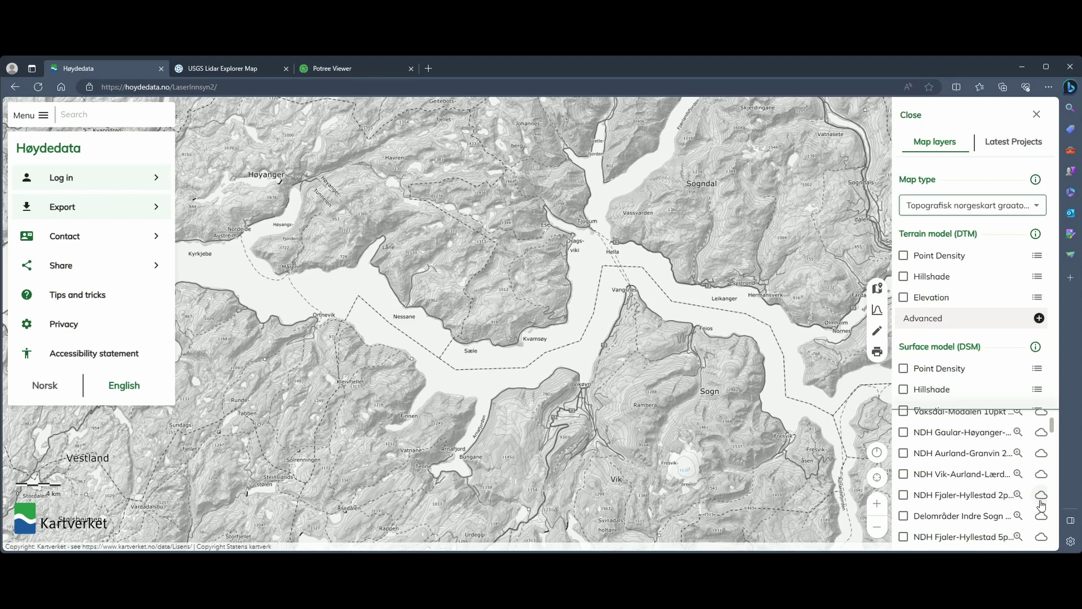
click(1040, 499)
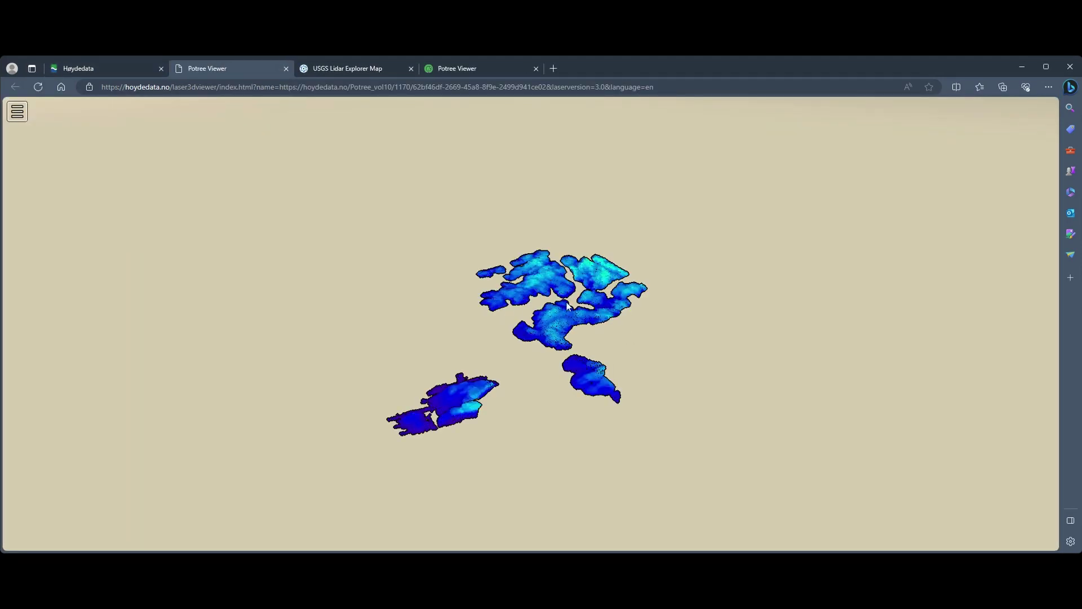
- Turn on the potlowpoint (7) class in the point cloud's classification filter and inspect the cloud for the added points
scroll(501, 315, up, 3)
drag(586, 373, 626, 356)
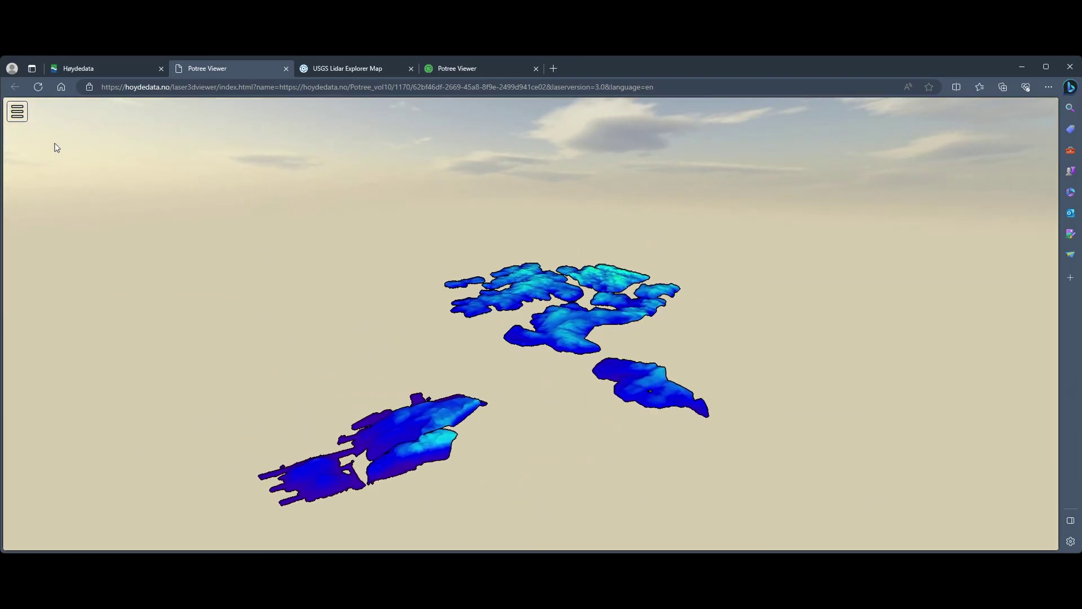
click(17, 112)
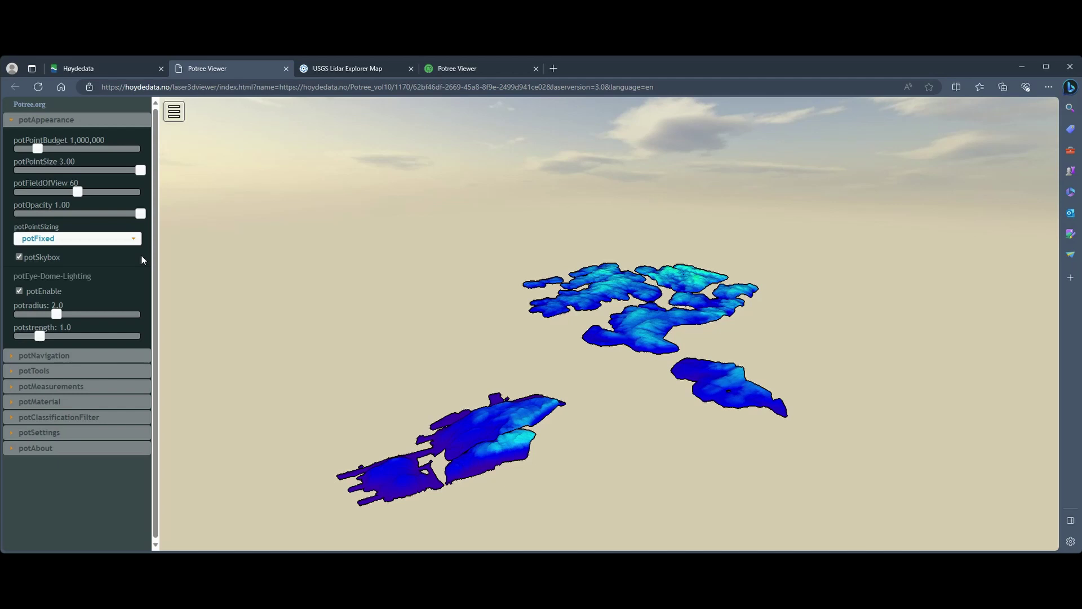
click(14, 420)
scroll(64, 438, down, 2)
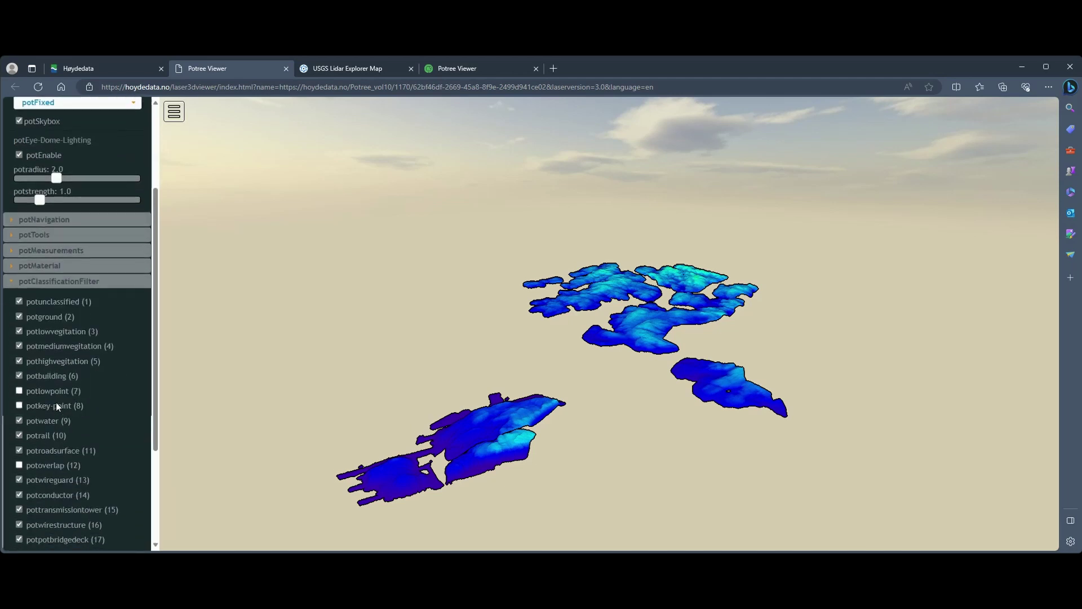
click(19, 390)
drag(675, 345, 550, 375)
scroll(608, 370, up, 3)
scroll(572, 348, down, 3)
scroll(564, 384, up, 2)
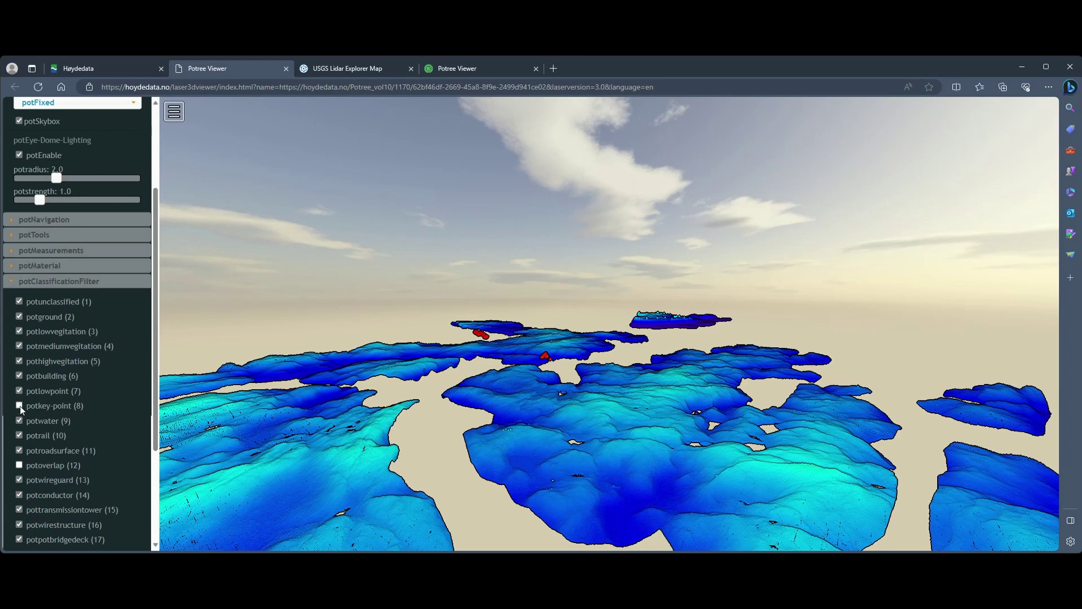
- Turn on the remaining hidden classes potkey-point (8), potoverlap (12) and potpotwatersurfacederived (28) in the classification filter
click(21, 465)
scroll(28, 460, down, 3)
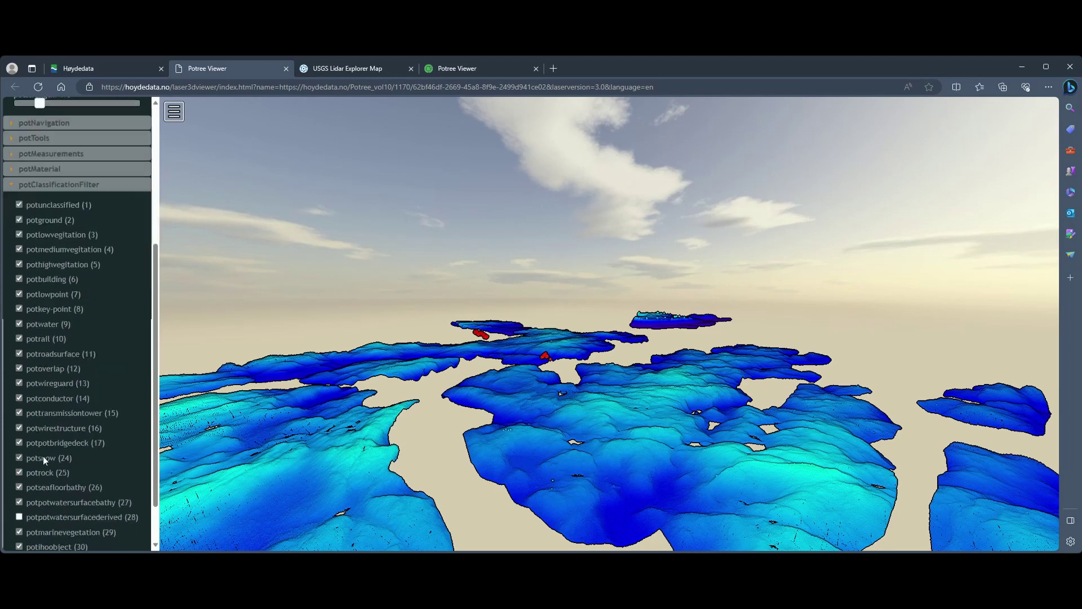
click(21, 463)
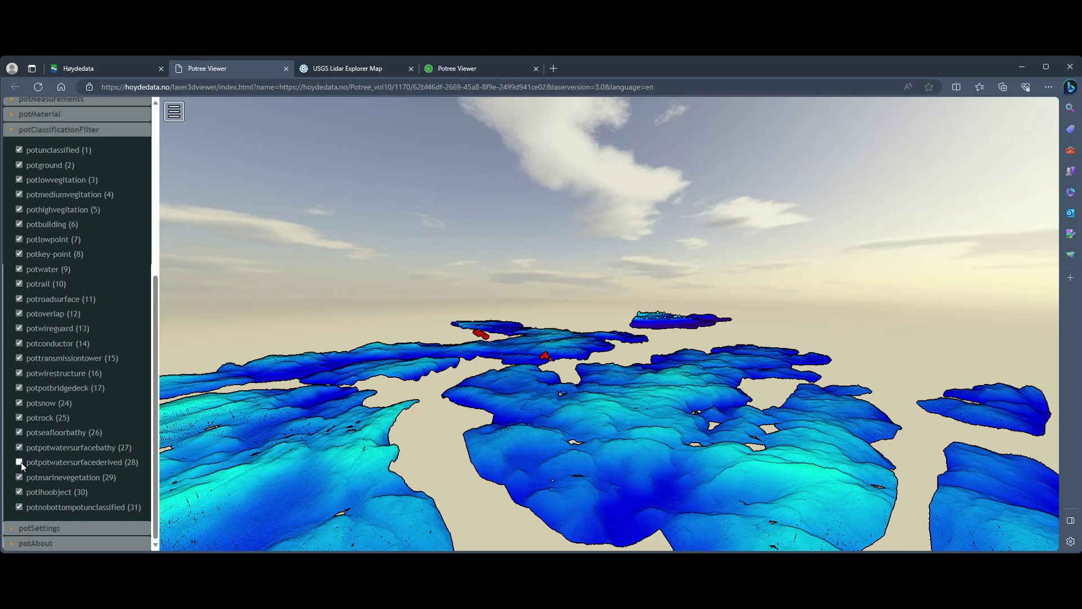
click(20, 462)
drag(517, 407, 480, 365)
scroll(480, 365, up, 3)
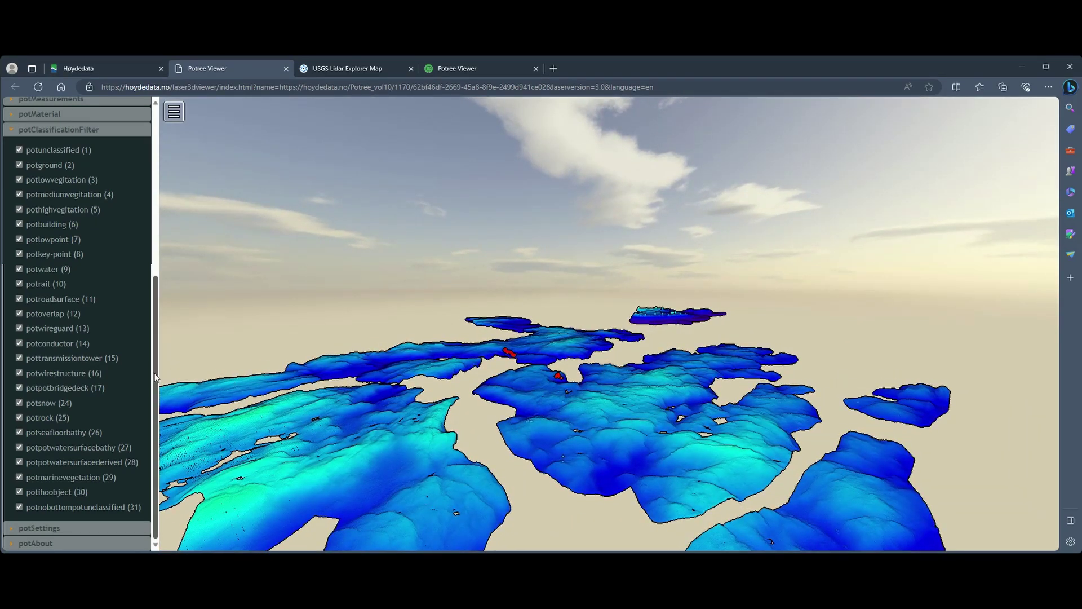
drag(156, 375, 153, 192)
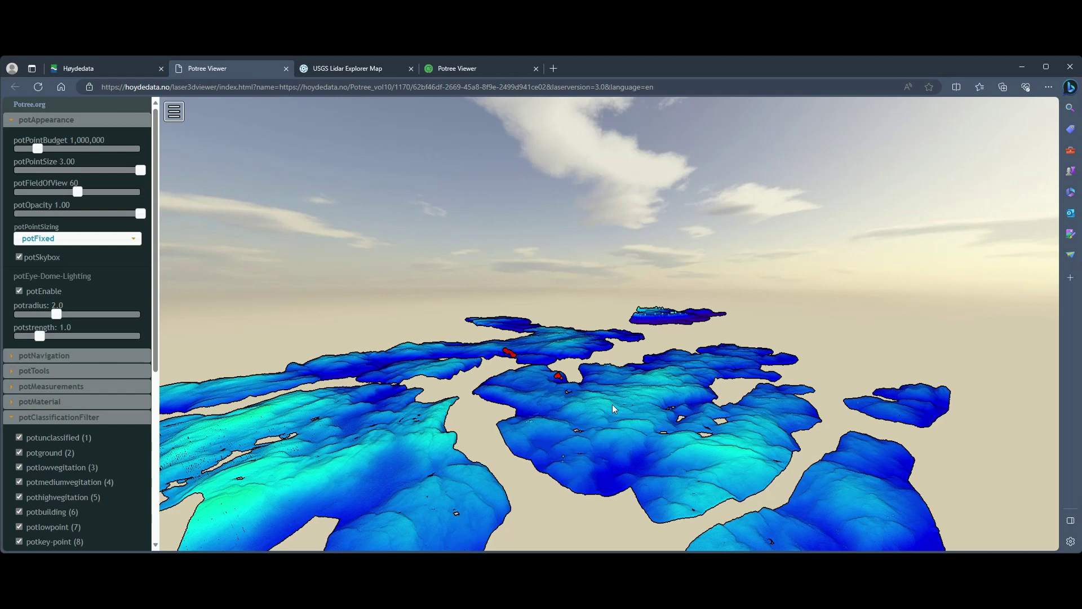
- In the USGS Lidar Explorer, select the WA ColumbiaValley 4 2018 and WY FEMA East B9 2019 projects and open the latter in Potree Viewer
key(ctrl+Tab)
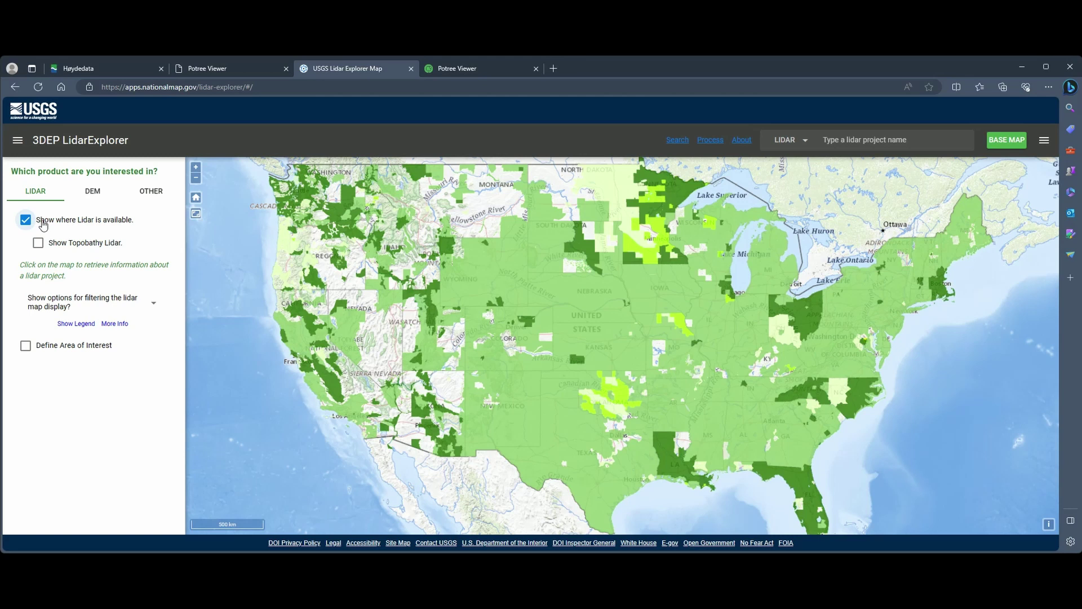
click(336, 217)
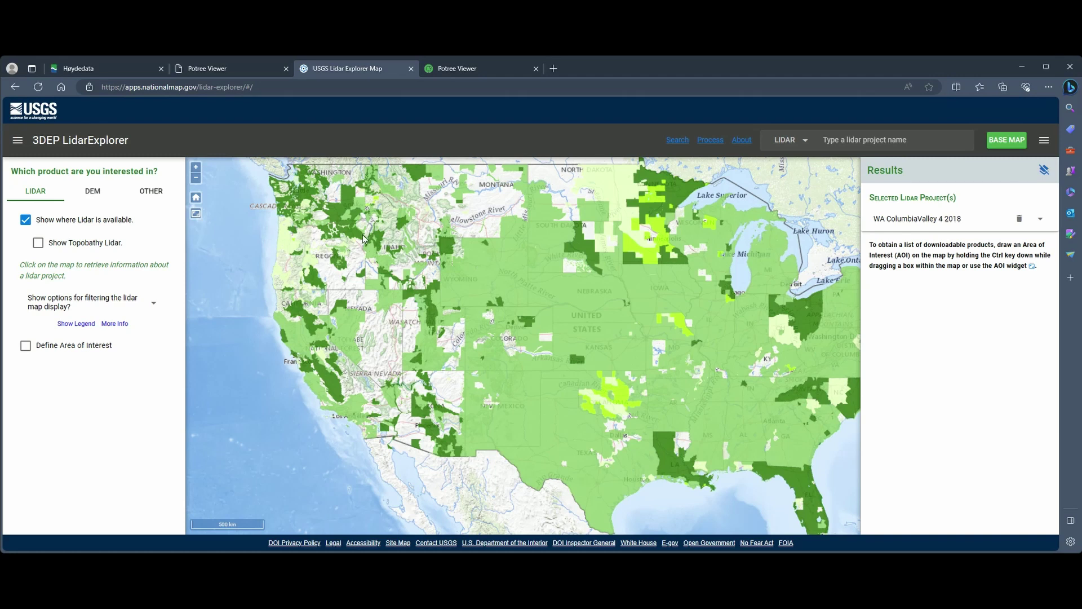
click(468, 264)
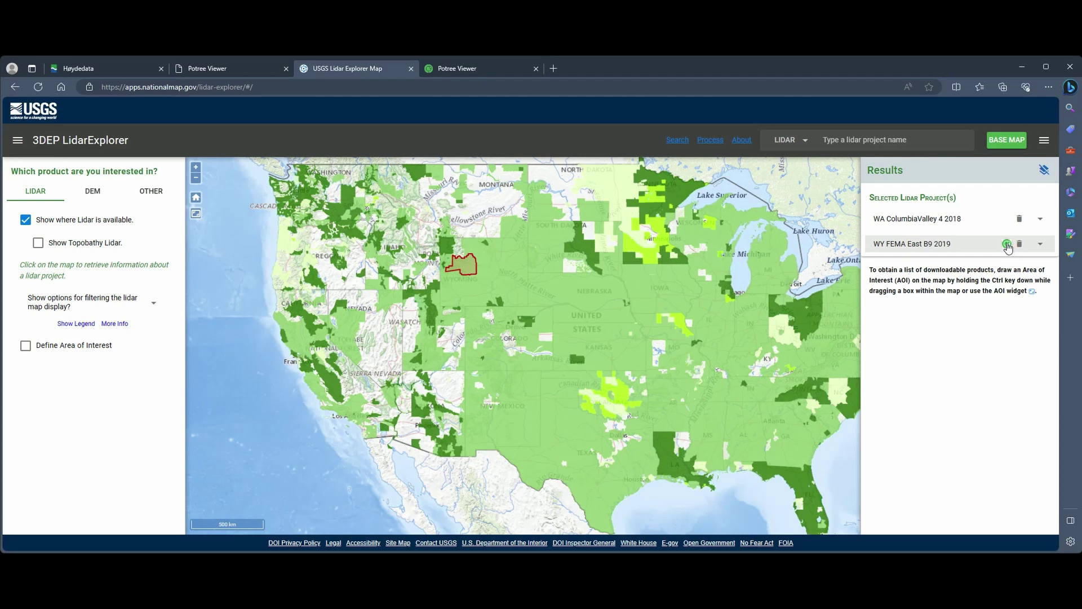
click(1006, 244)
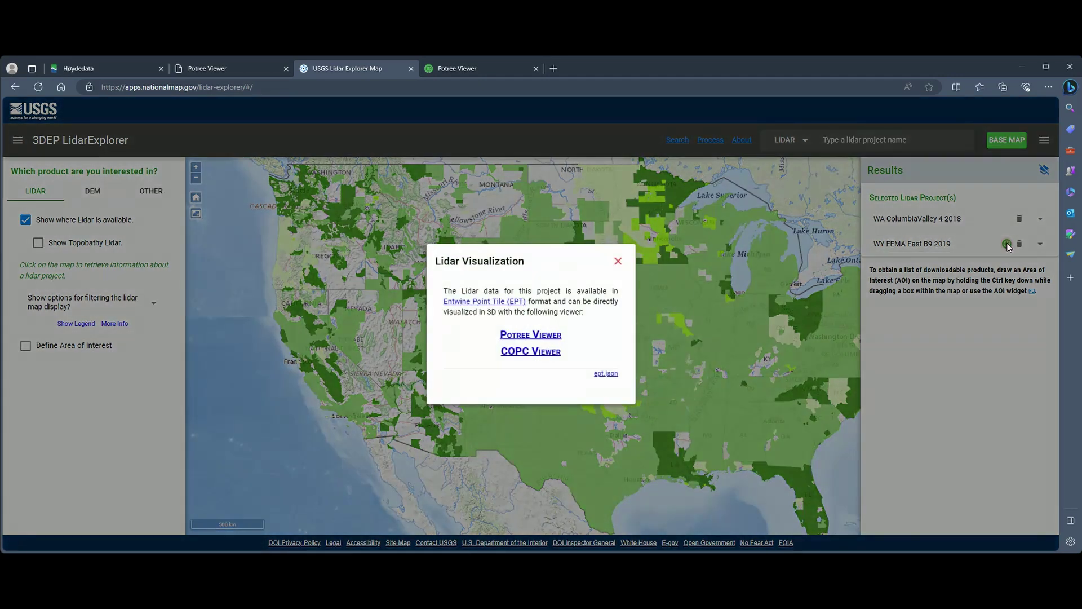
click(540, 336)
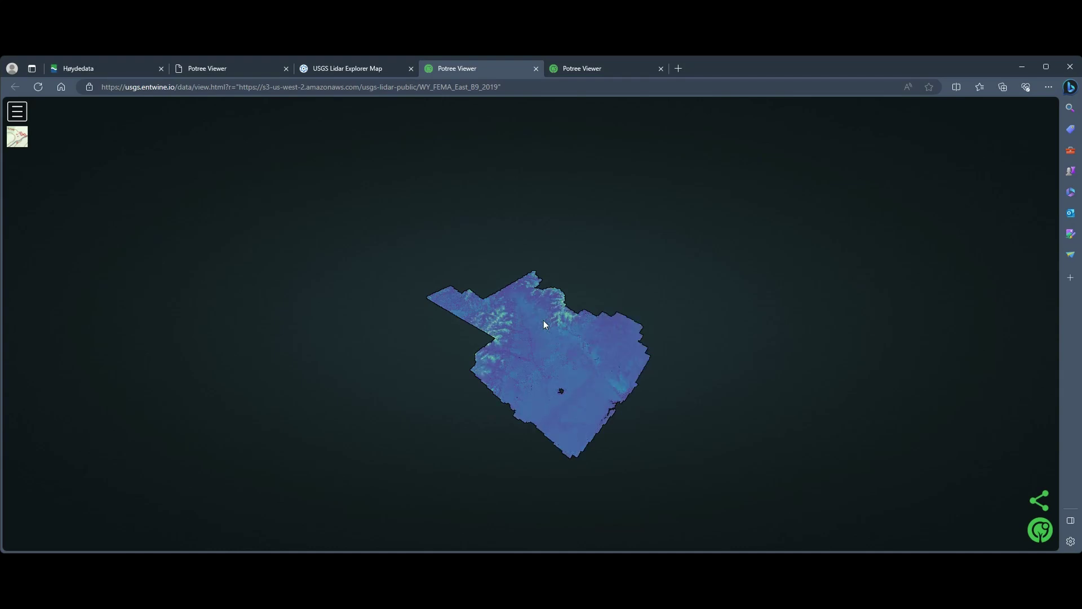
- Examine the WY_FEMA_East_B9_2019 point cloud from different angles and review the viewer's appearance, tool and scene settings
scroll(567, 403, up, 5)
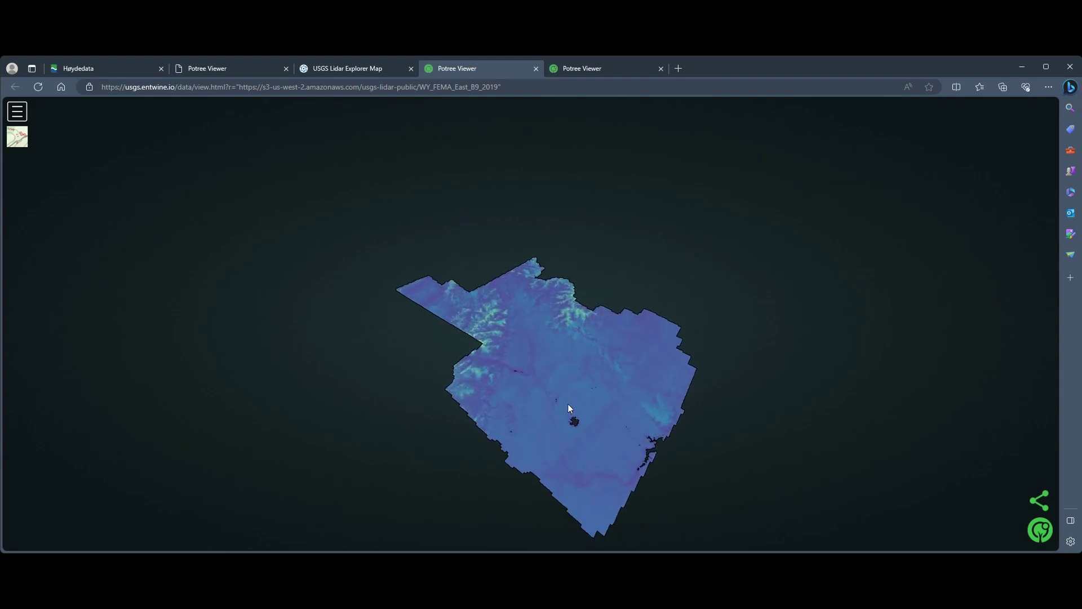
drag(614, 387, 537, 340)
scroll(473, 324, down, 5)
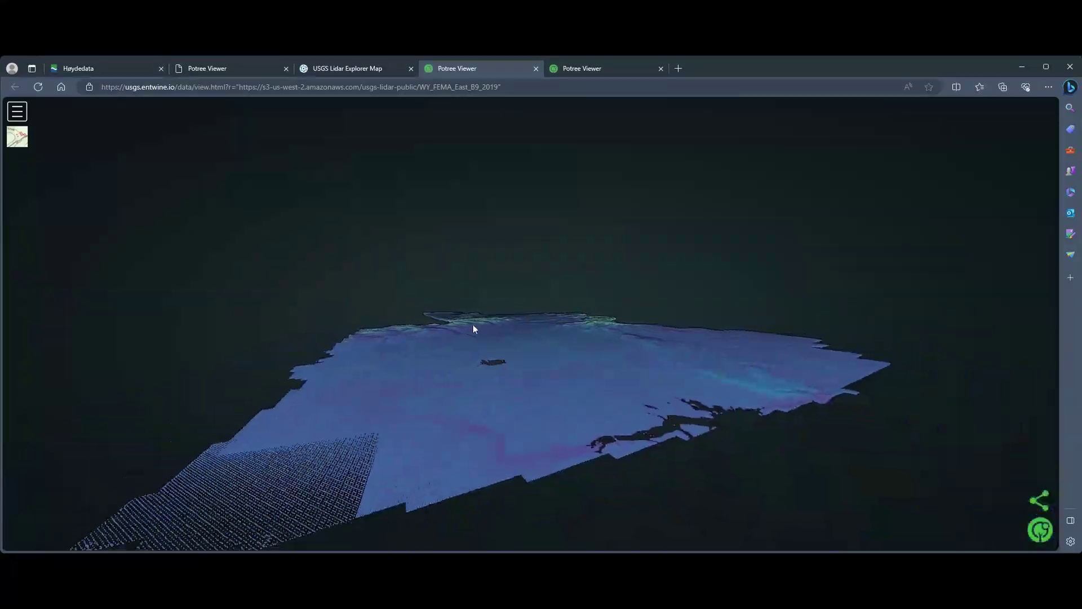
drag(474, 325, 815, 364)
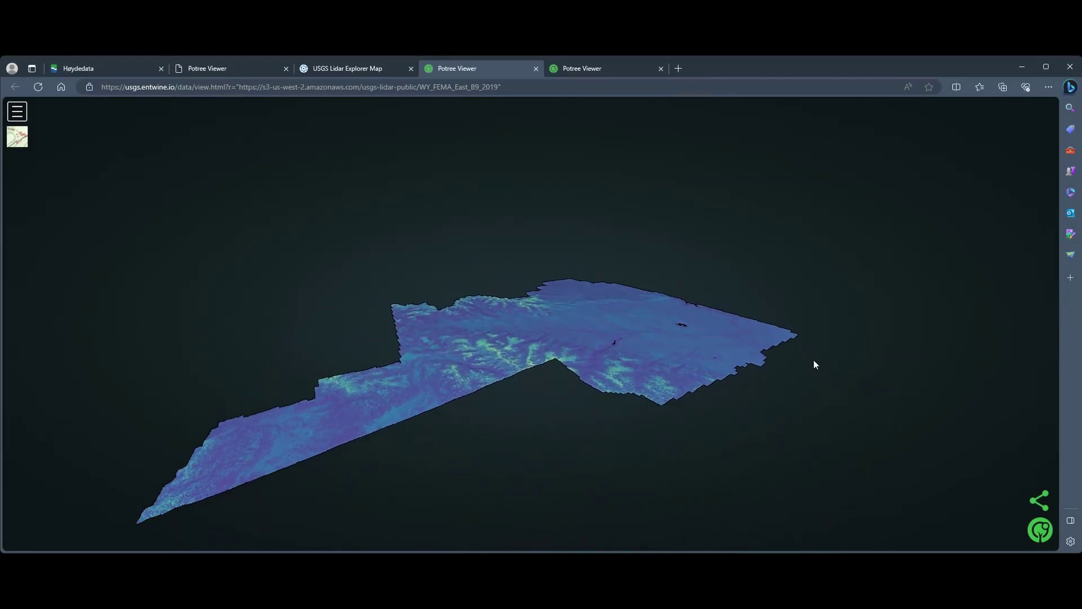
click(17, 112)
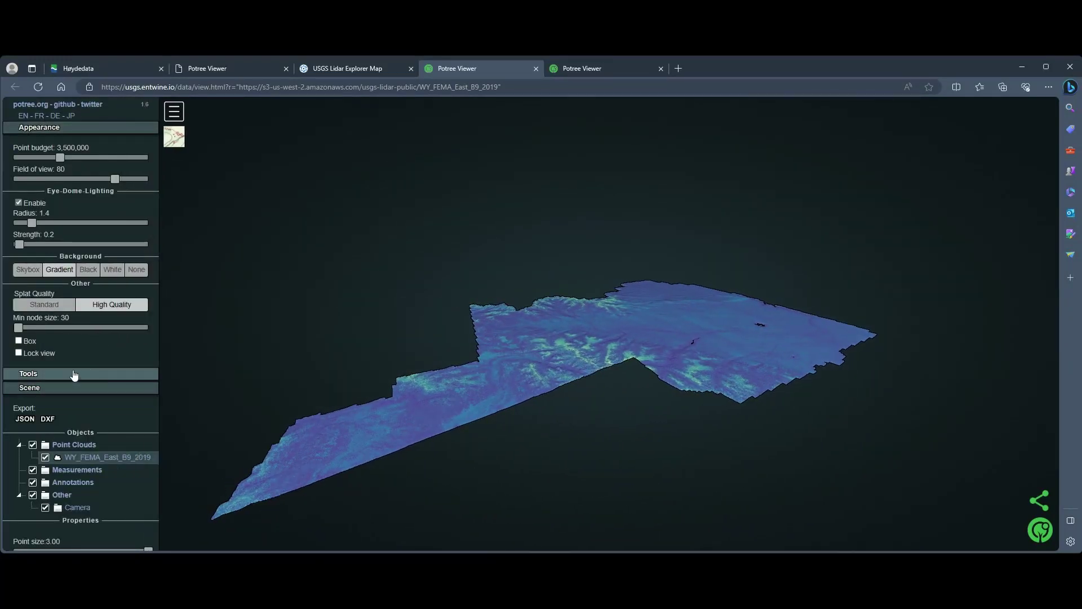
scroll(67, 377, down, 2)
scroll(67, 376, down, 4)
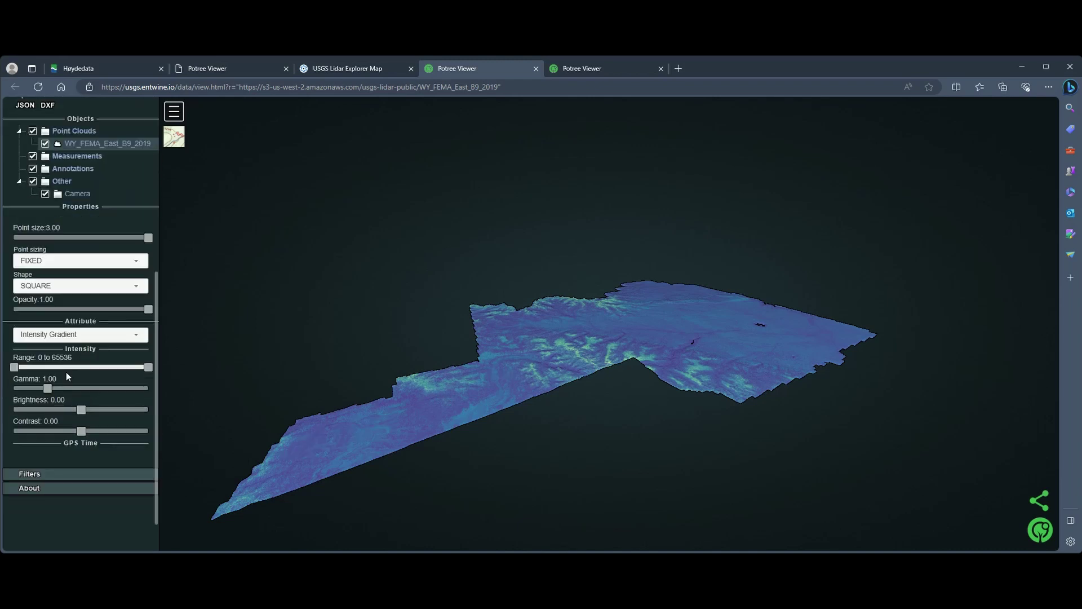
scroll(62, 317, up, 8)
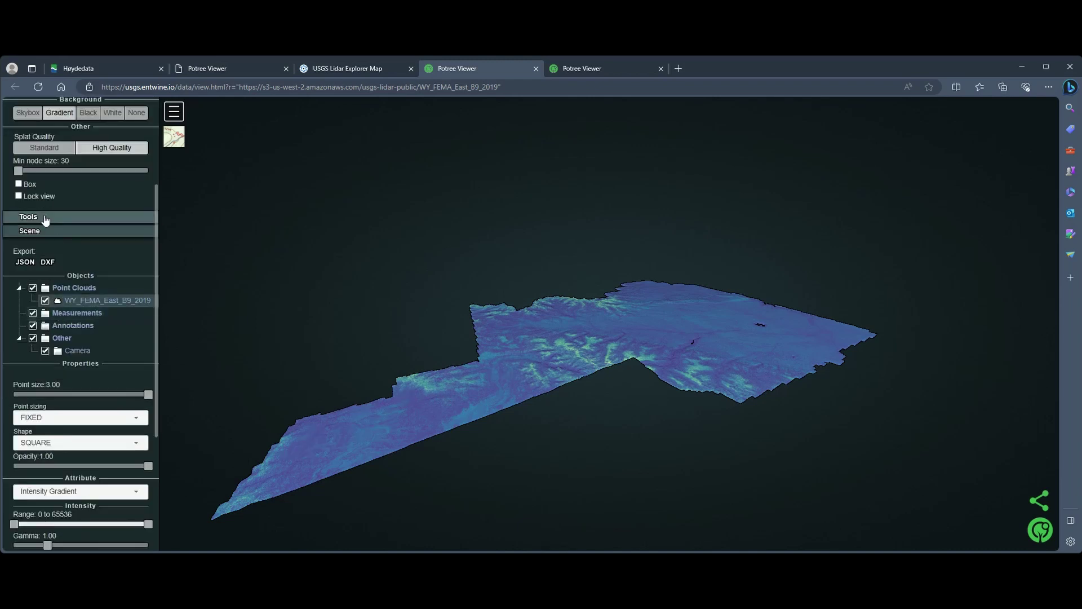
click(44, 218)
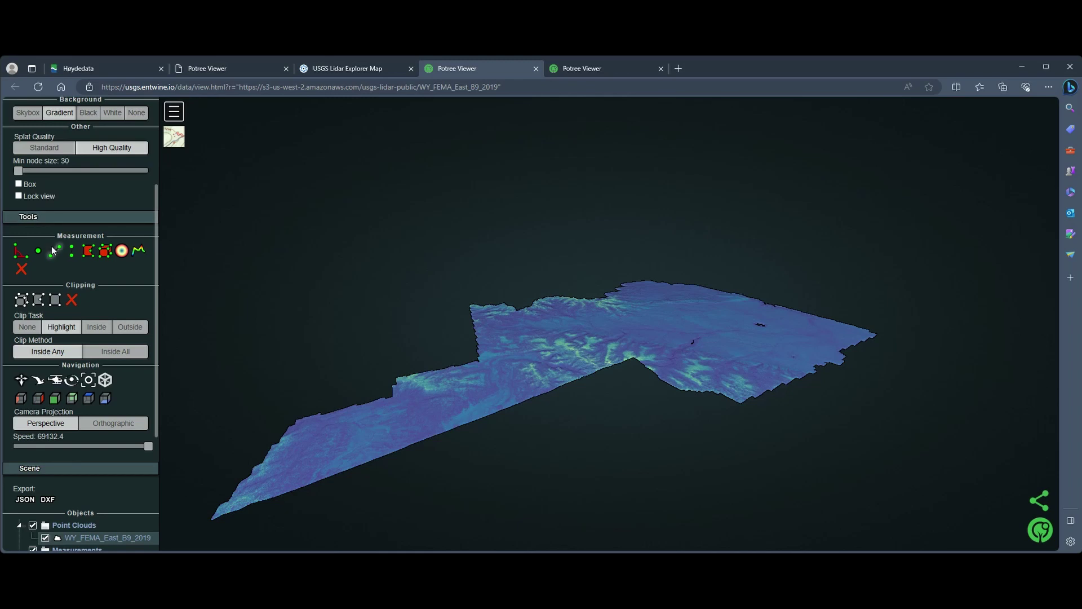
scroll(71, 407, down, 4)
scroll(73, 405, down, 2)
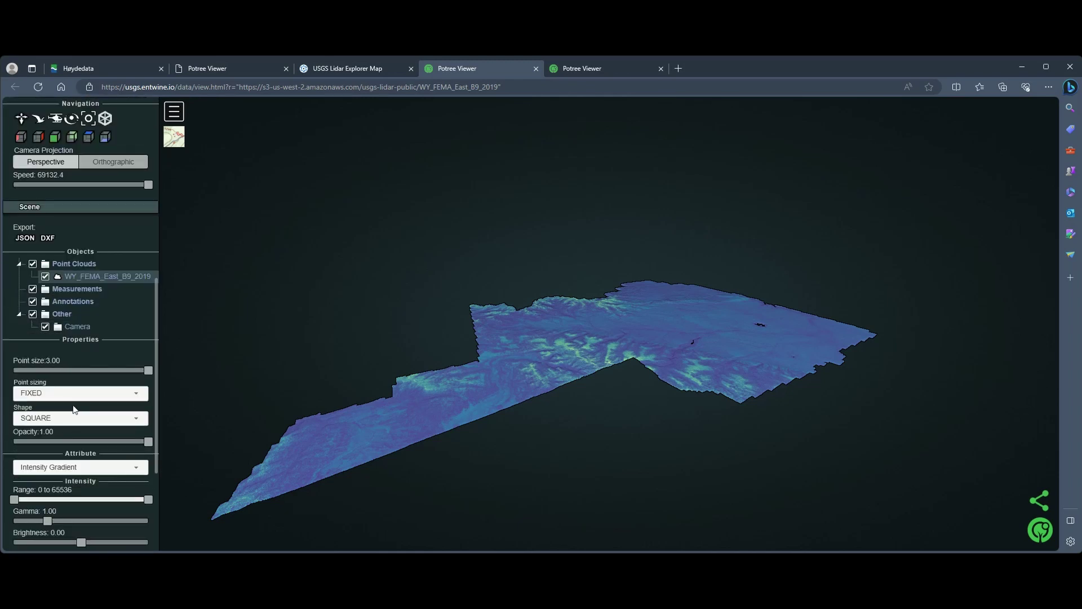
- Colour the WY_FEMA_East_B9_2019 point cloud by Elevation using the rainbow gradient scheme and inspect the terrain relief up close
click(111, 415)
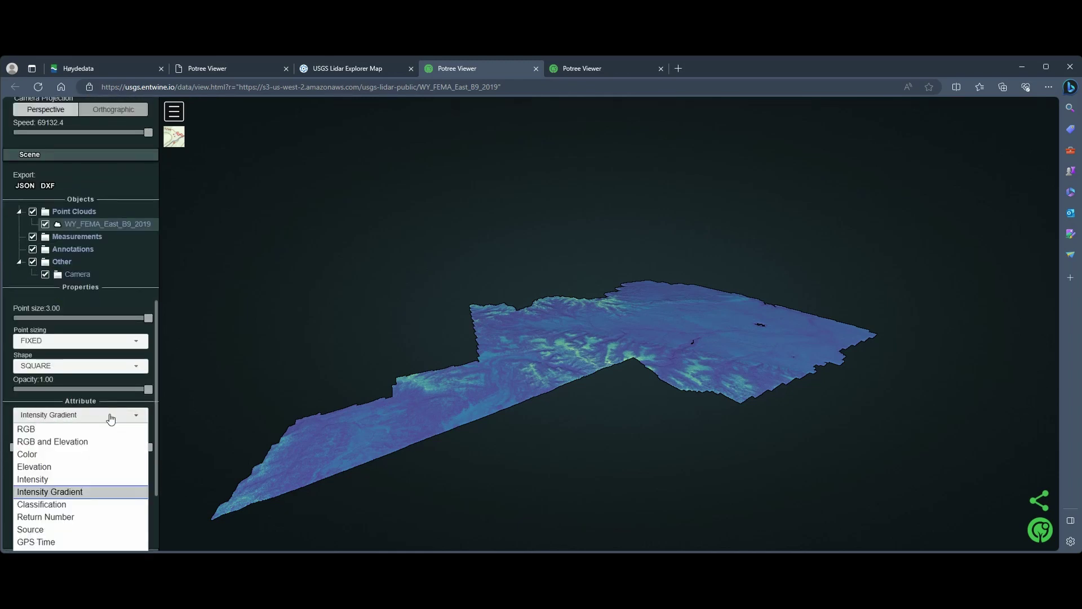
click(54, 467)
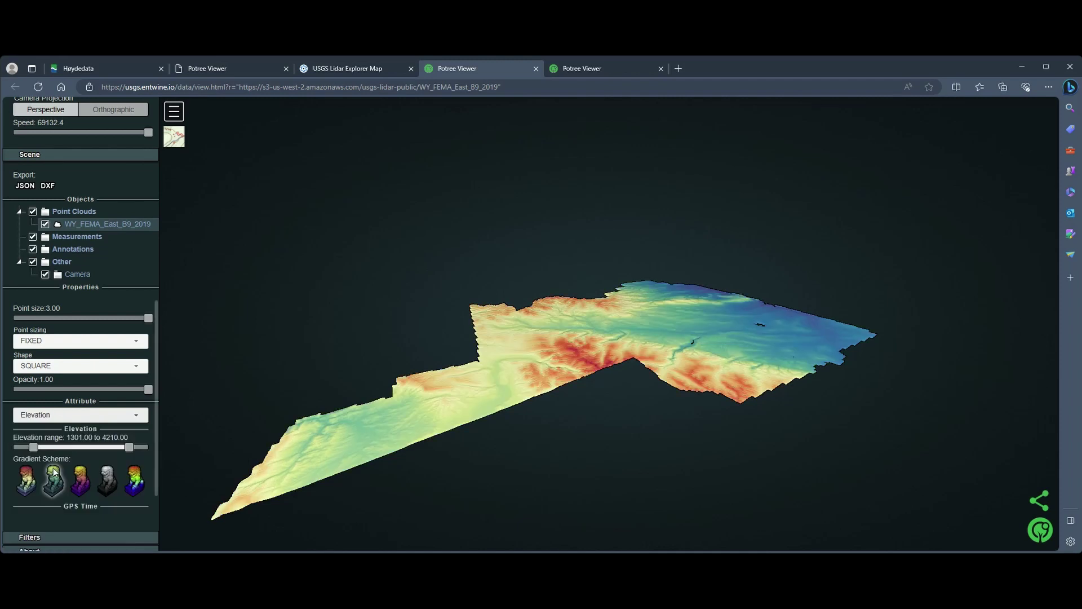
click(138, 483)
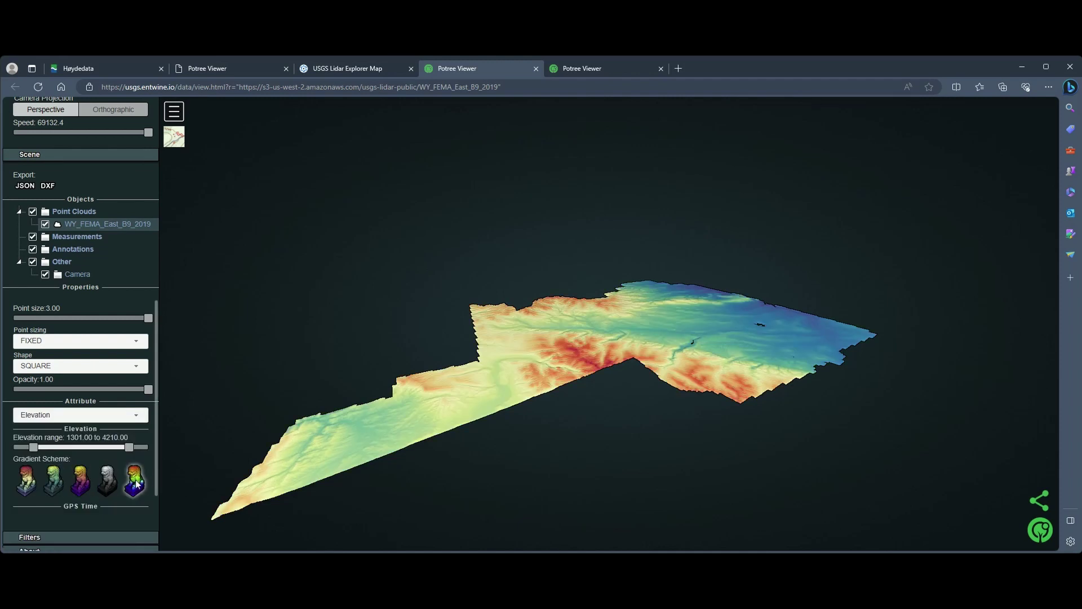
scroll(672, 335, up, 5)
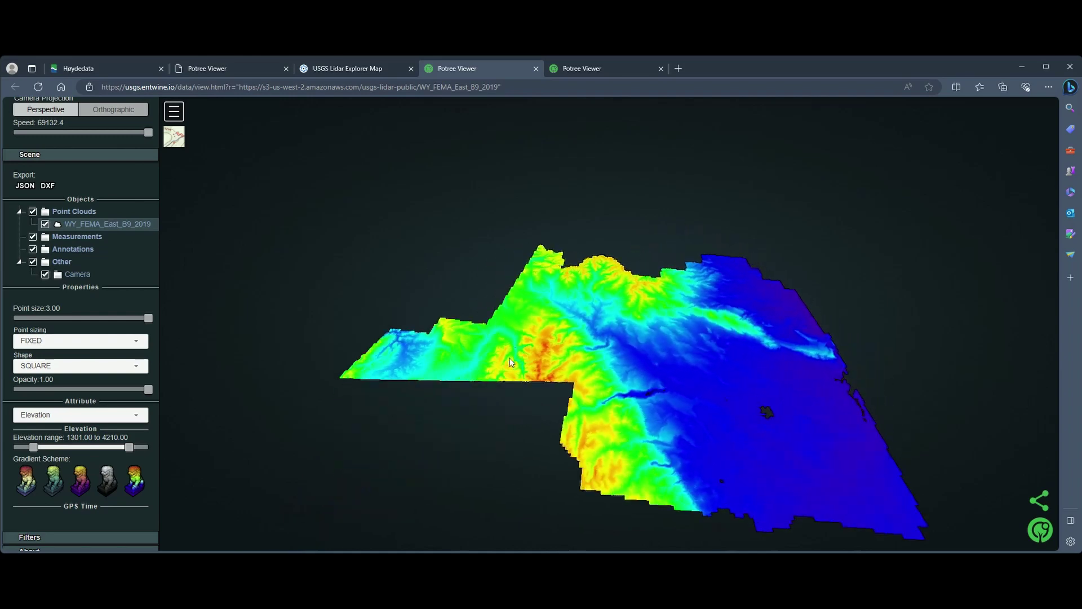
scroll(675, 372, up, 5)
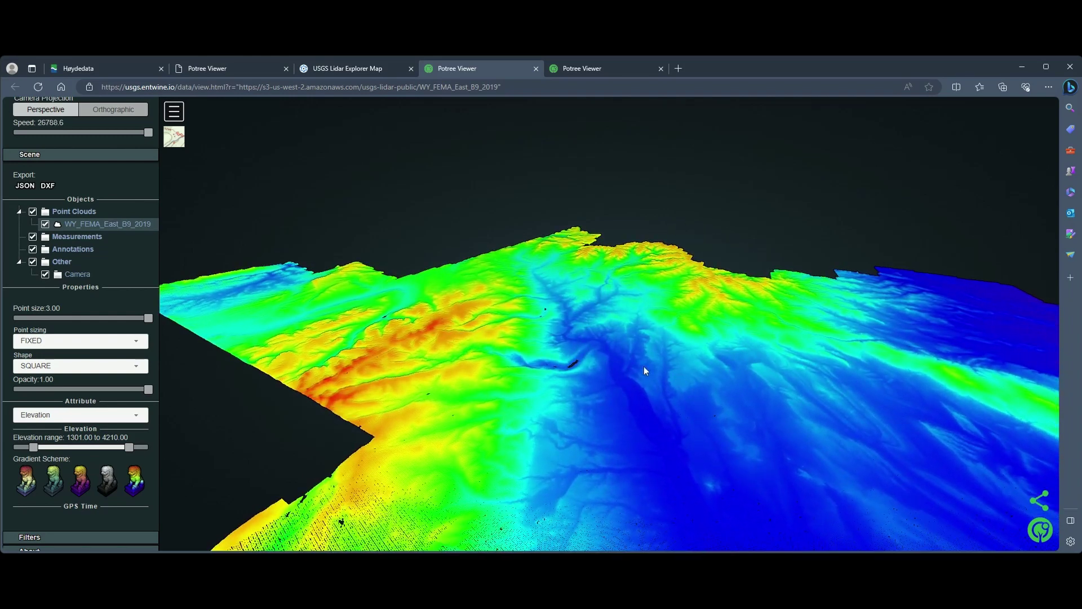
scroll(564, 389, up, 3)
drag(534, 394, 651, 350)
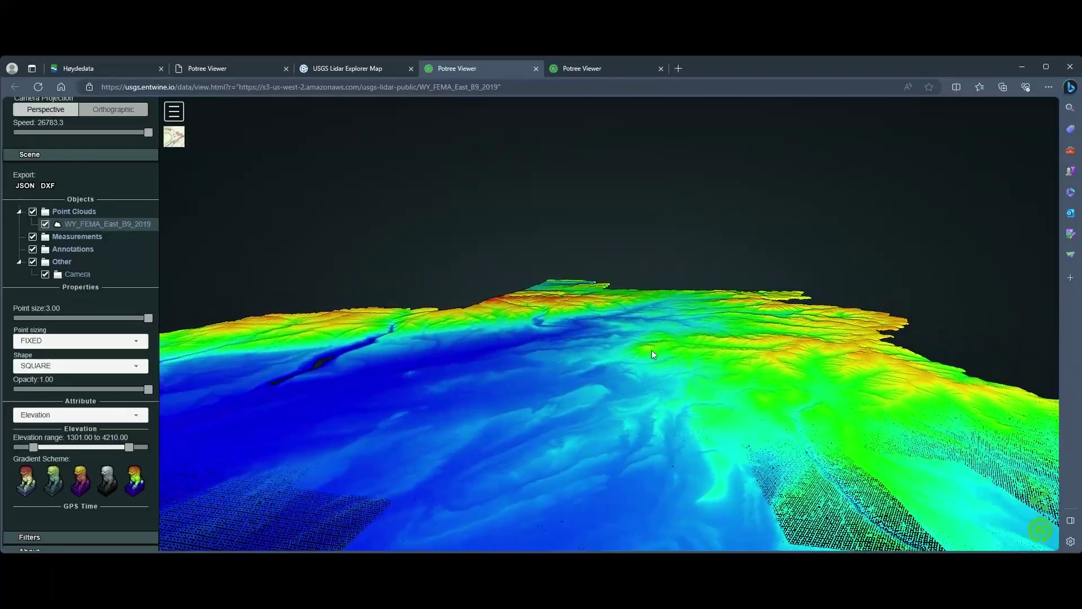
scroll(52, 454, down, 1)
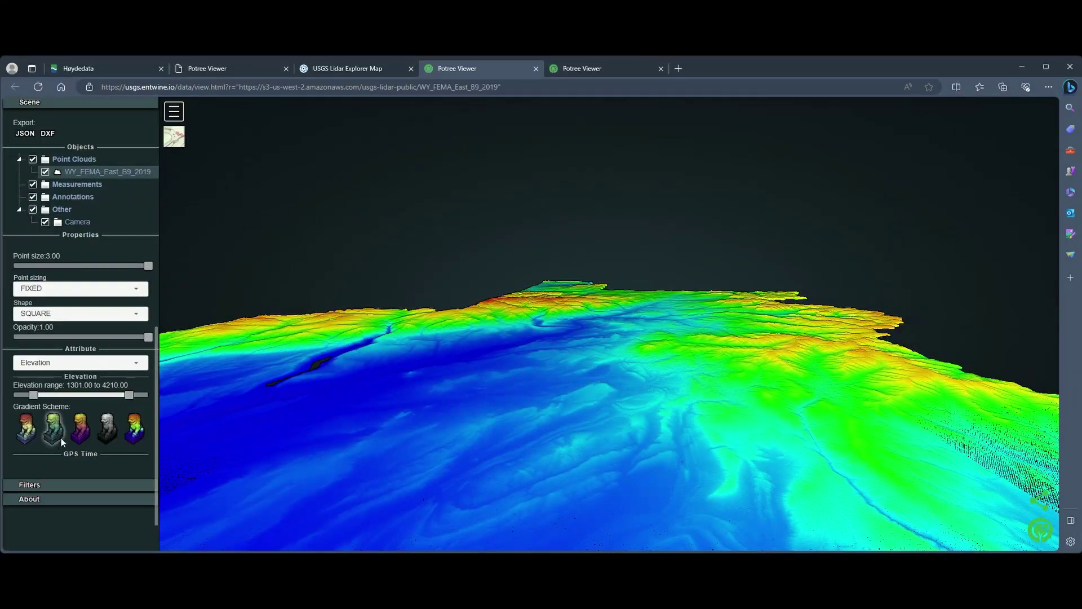
scroll(61, 410, down, 1)
- Switch to the Høydedata Potree viewer and colour its point cloud by potIntensity, followed by potIntensityGradient
scroll(61, 410, up, 3)
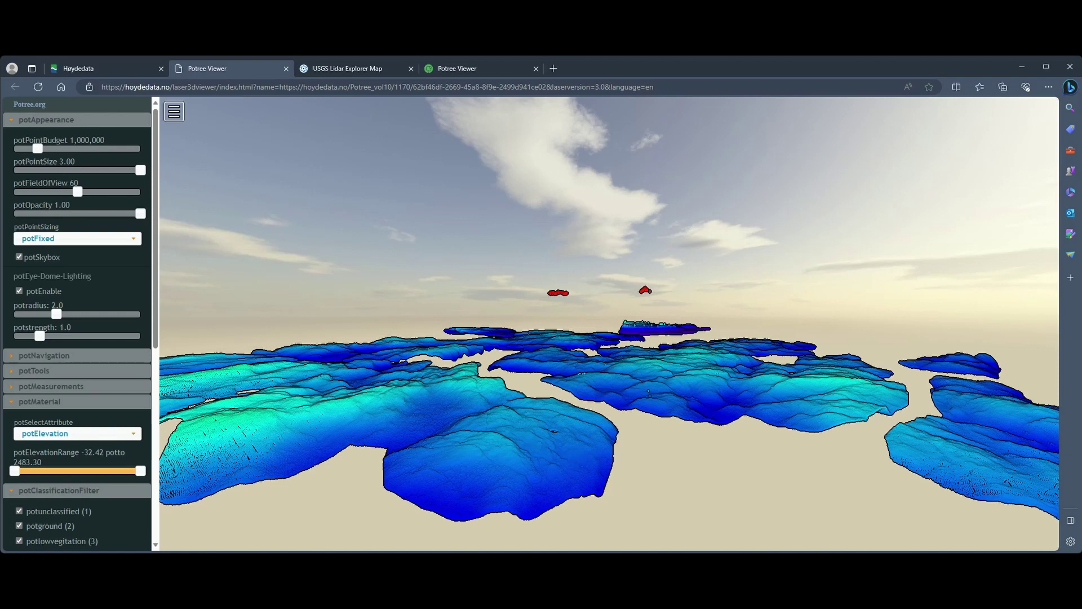
click(66, 434)
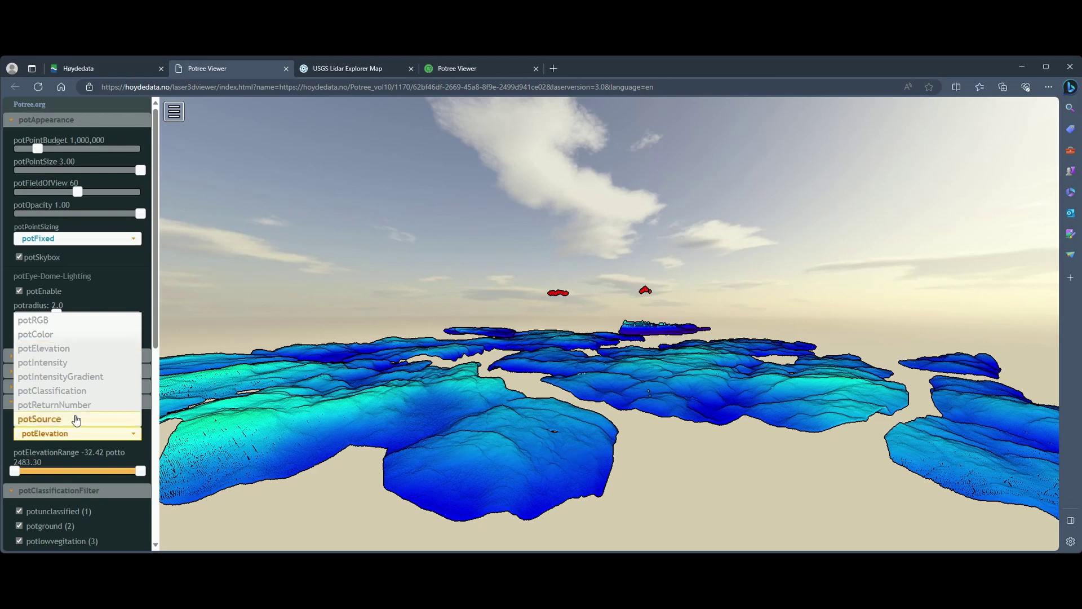
click(59, 364)
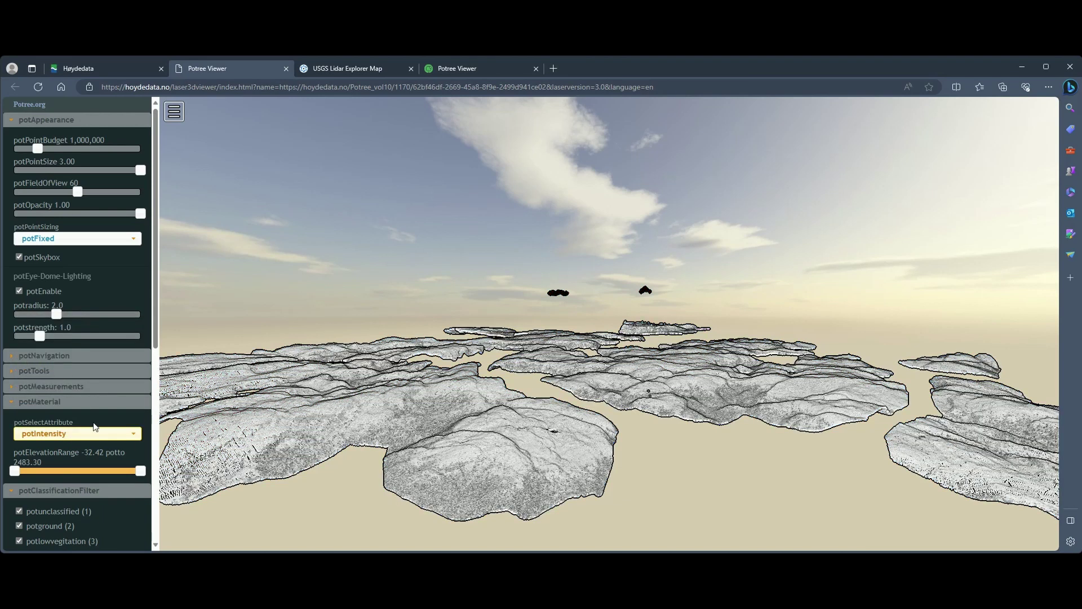
click(123, 438)
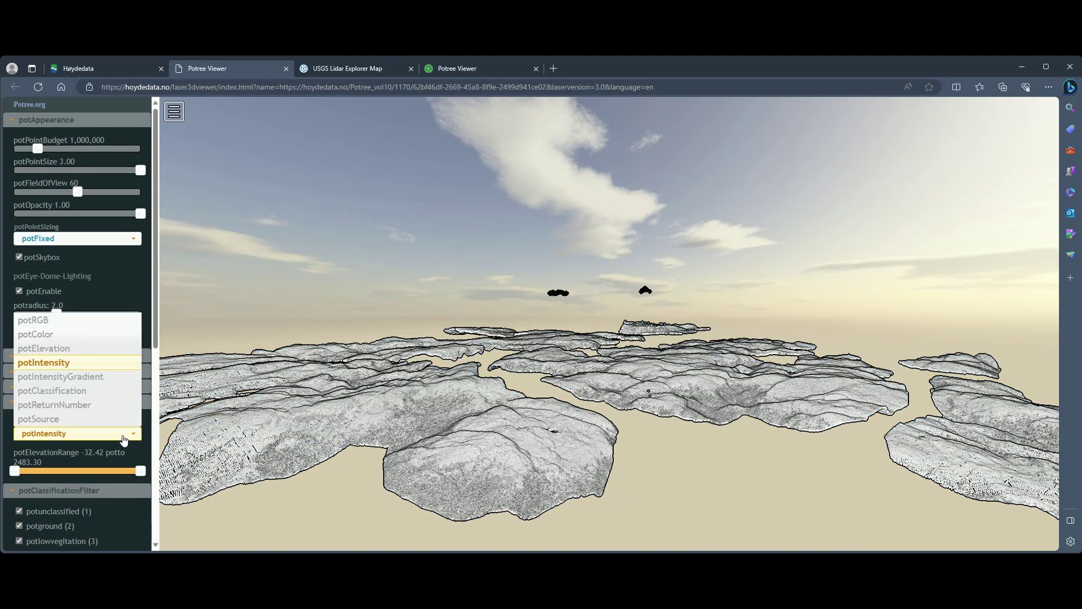
click(79, 377)
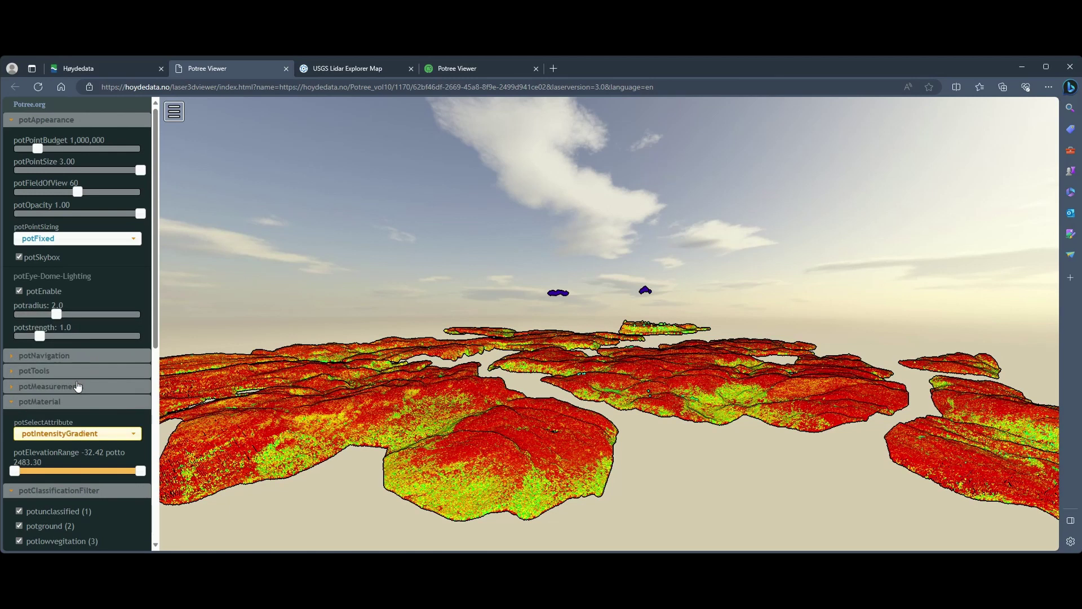
- Colour the point cloud by potClassification, potReturnNumber and finally potSource, and inspect the source colouring up close
click(94, 434)
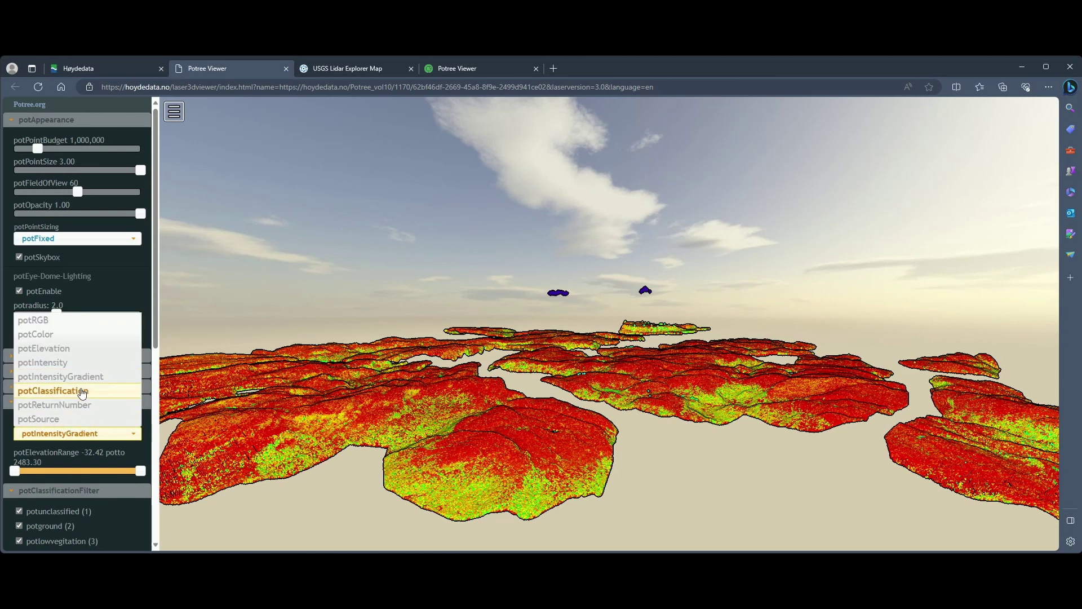
click(82, 392)
click(93, 435)
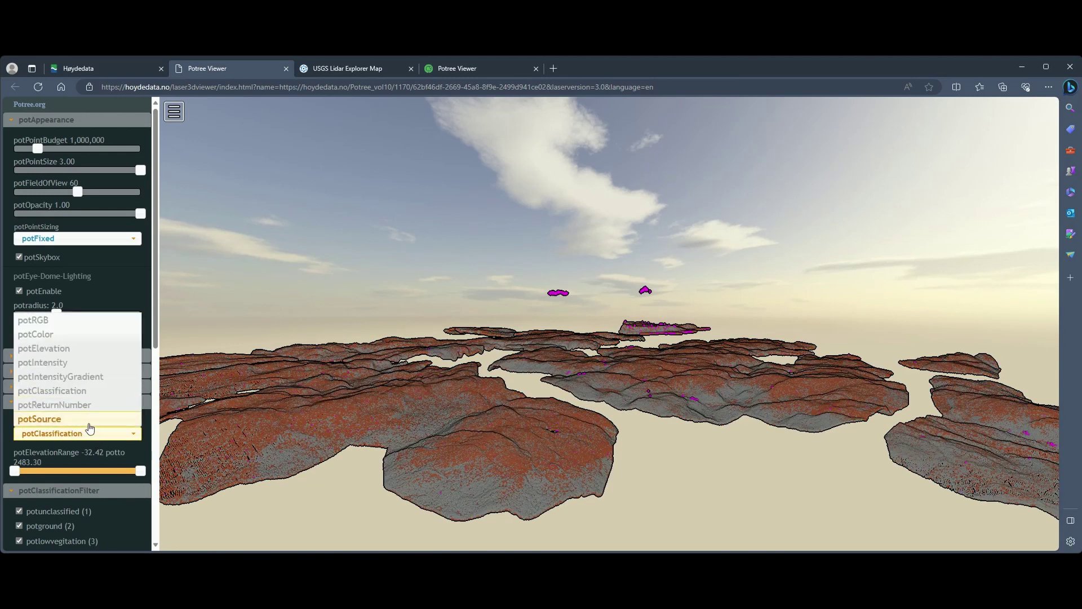
click(81, 405)
click(69, 434)
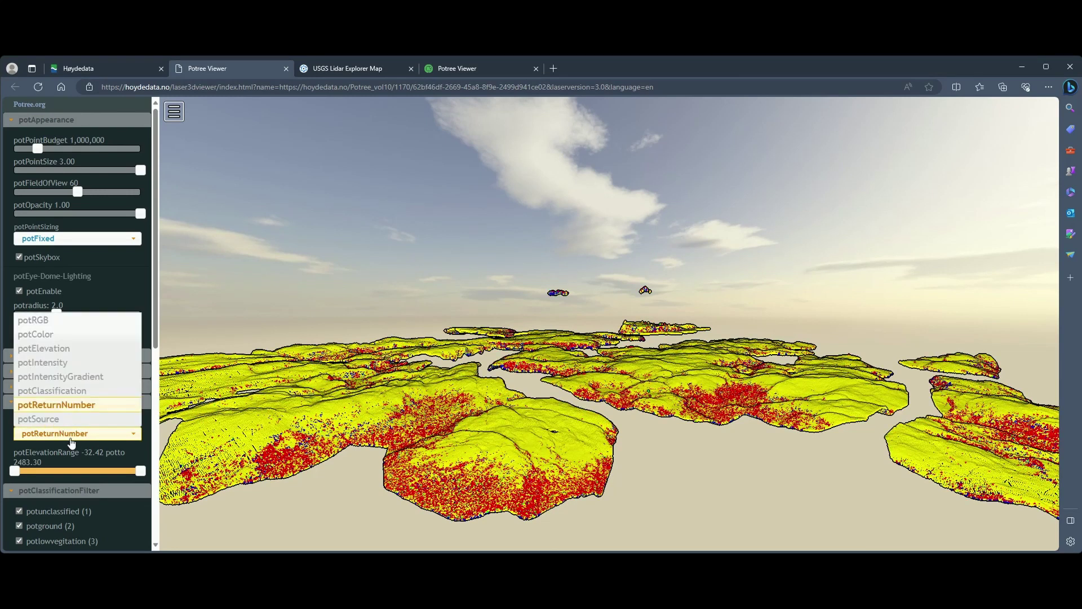
click(67, 420)
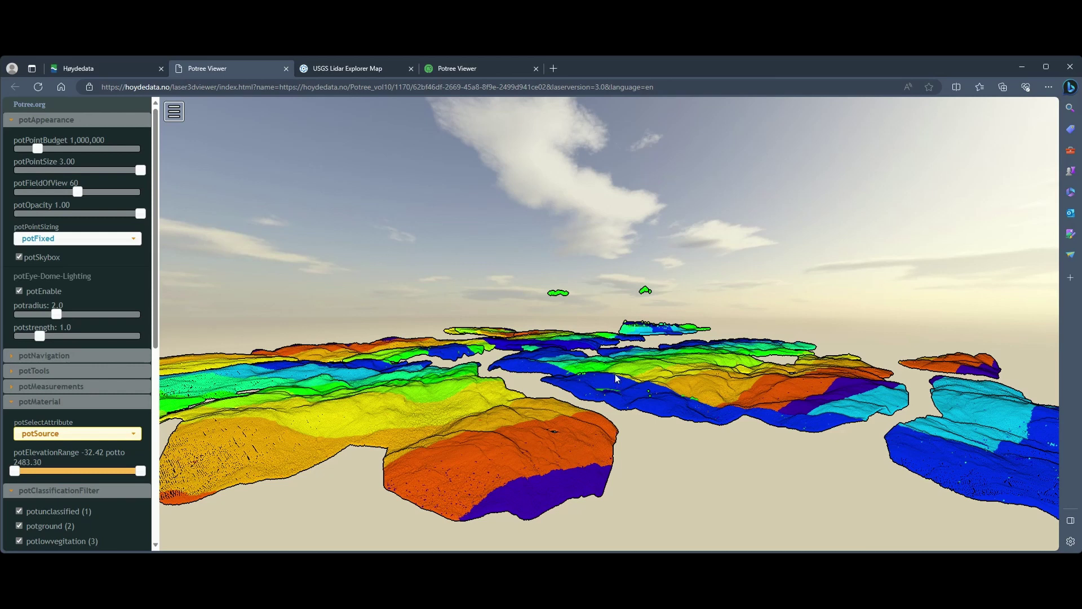
scroll(569, 393, up, 3)
scroll(568, 392, up, 2)
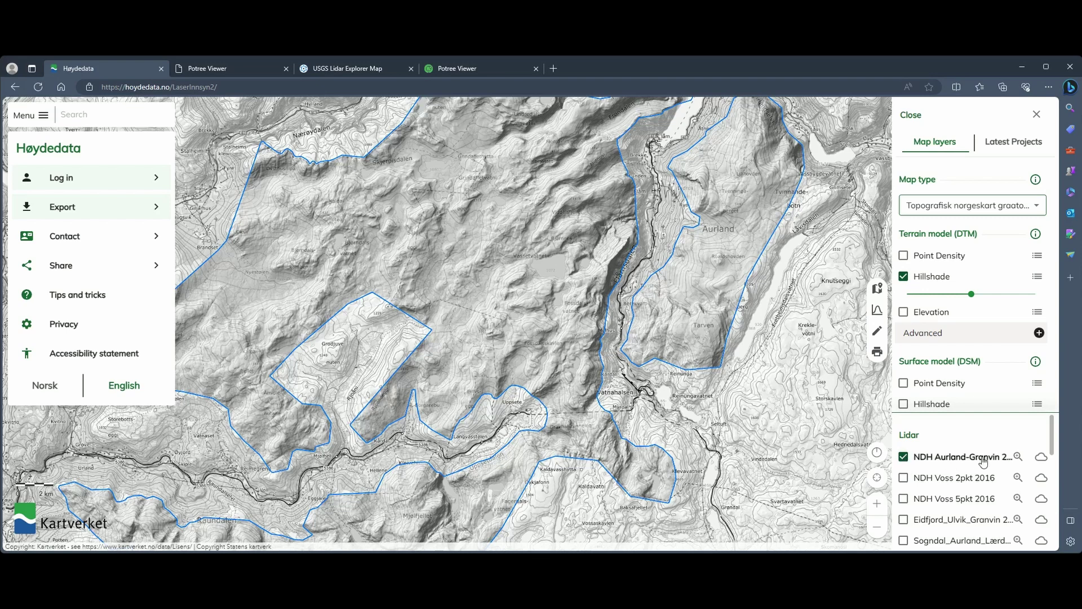
- On the Høydedata map of NDH Aurland-Granvin, turn on the Surface model (DSM) Hillshade and set its opacity to 66
scroll(428, 317, down, 1)
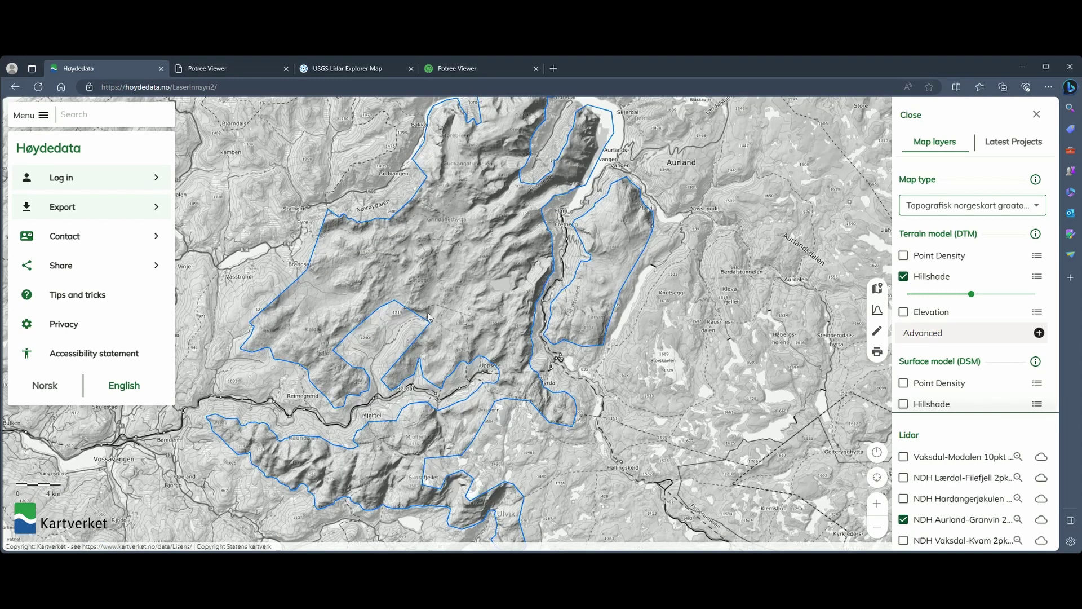
scroll(429, 316, up, 1)
scroll(1060, 292, down, 1)
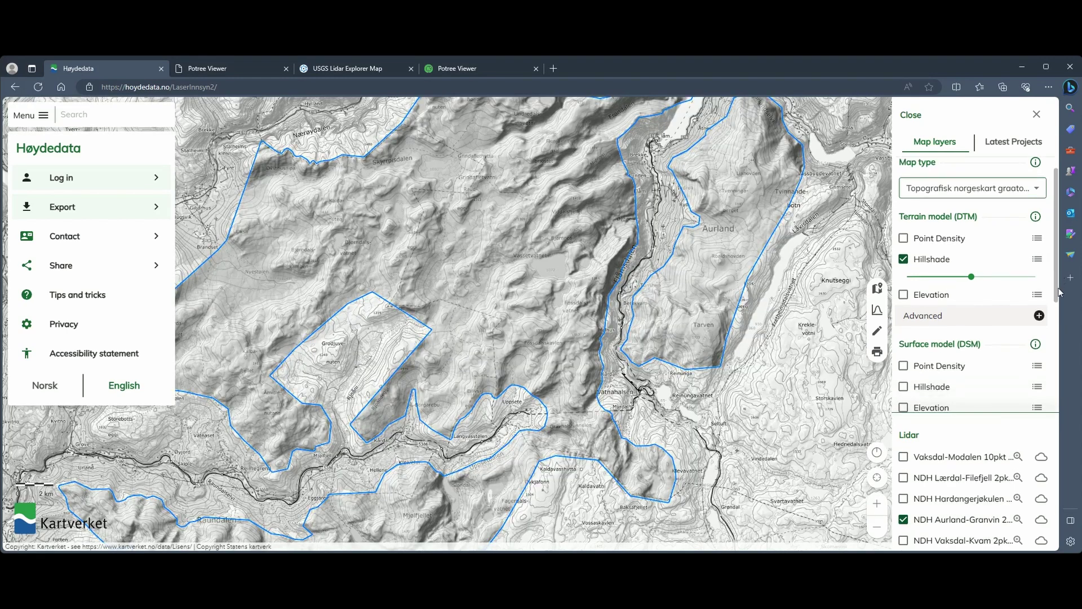
scroll(1060, 292, down, 3)
scroll(1061, 276, up, 4)
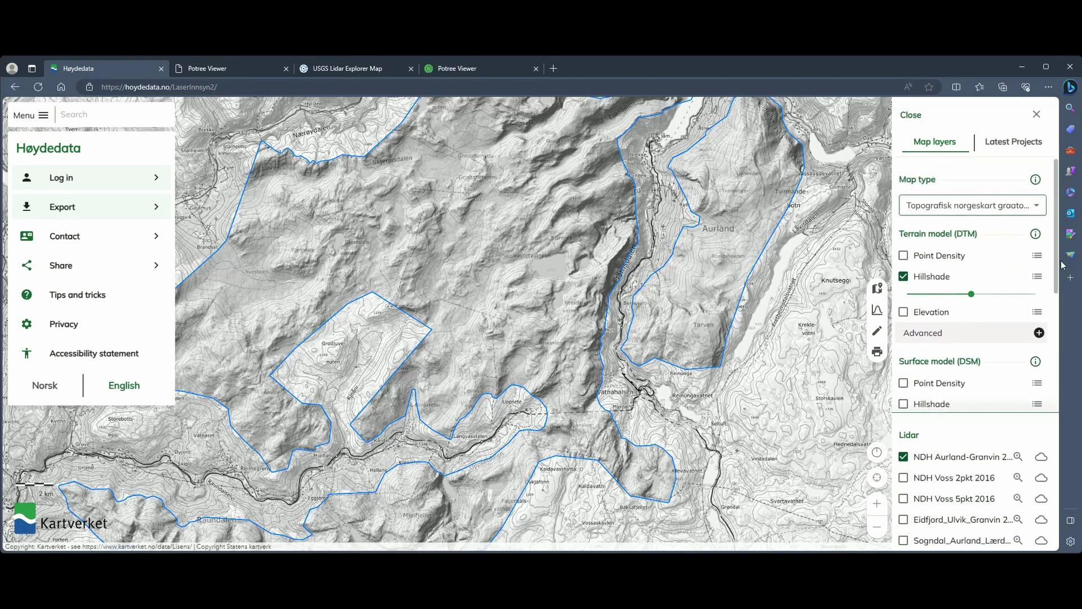
scroll(483, 231, up, 1)
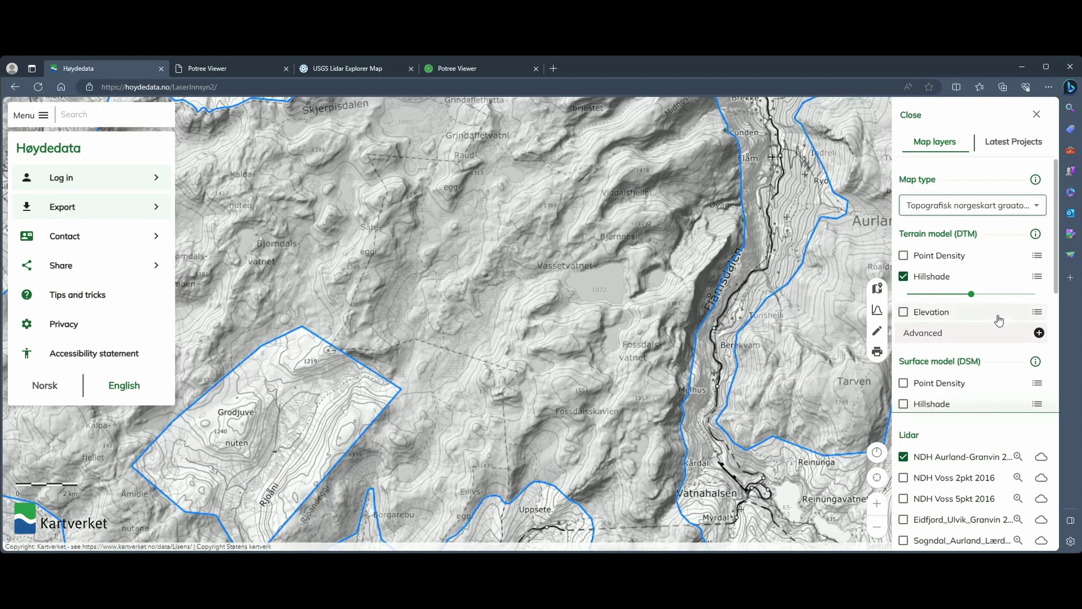
scroll(911, 385, down, 1)
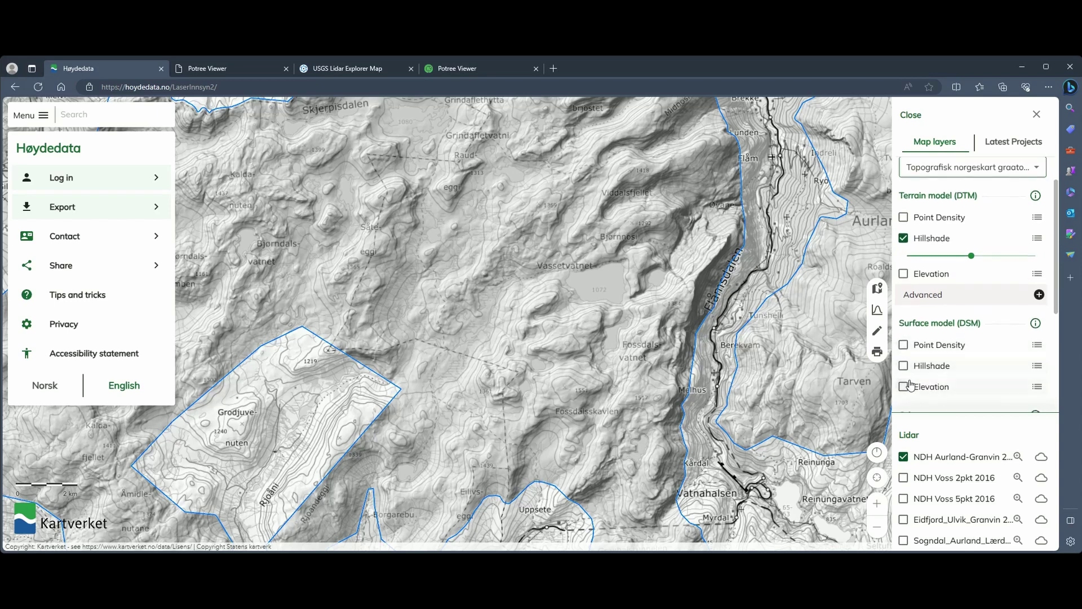
click(903, 366)
click(1030, 384)
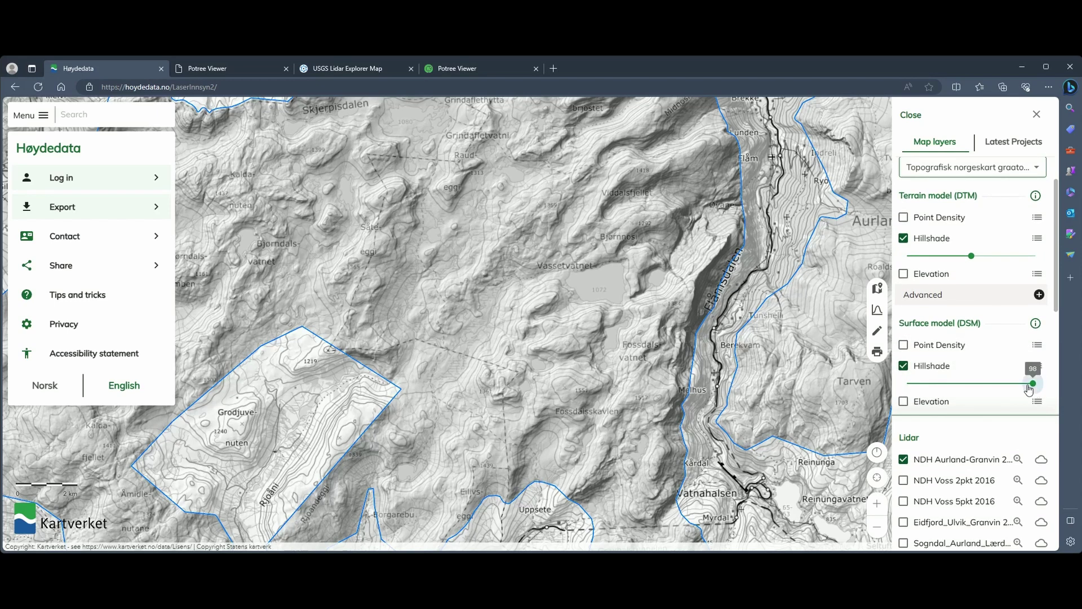
drag(1029, 388, 992, 385)
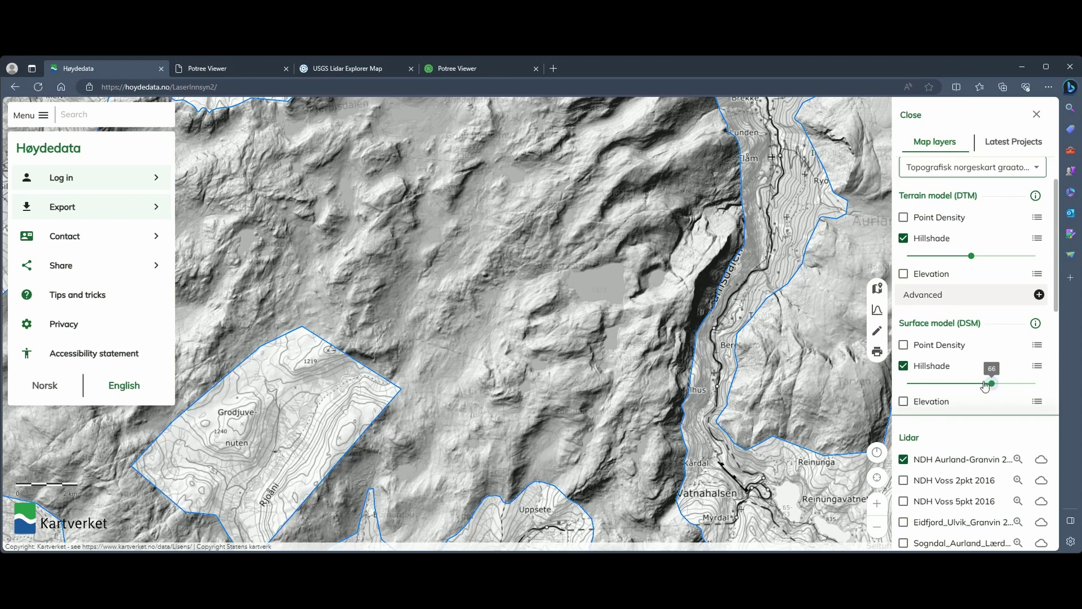
- Turn on the Terrain model (DTM) Elevation layer, and replace it with the Surface model (DSM) Elevation layer
click(904, 274)
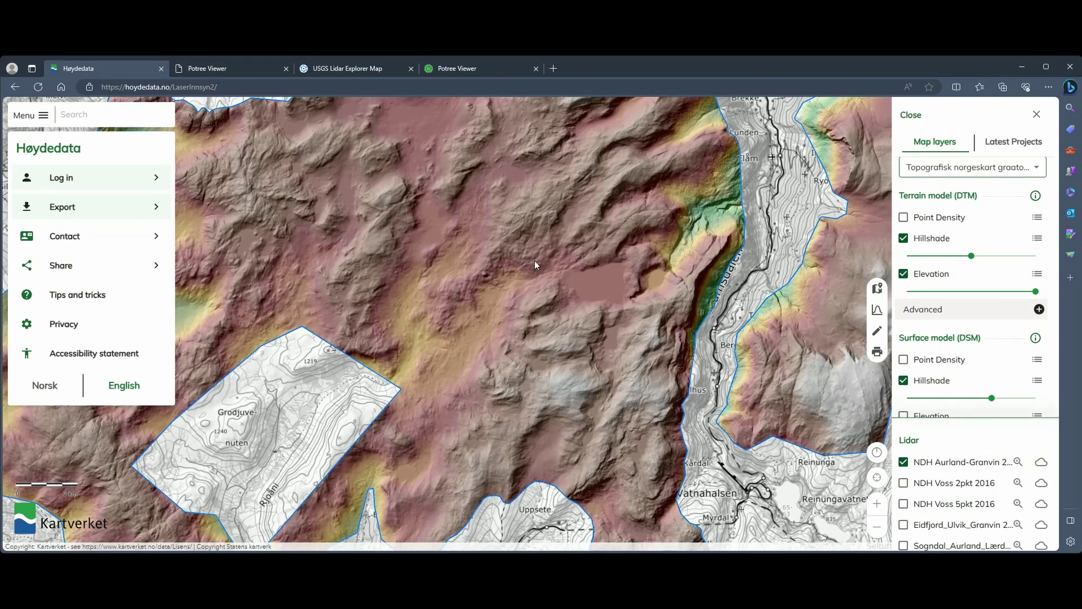
scroll(956, 377, down, 2)
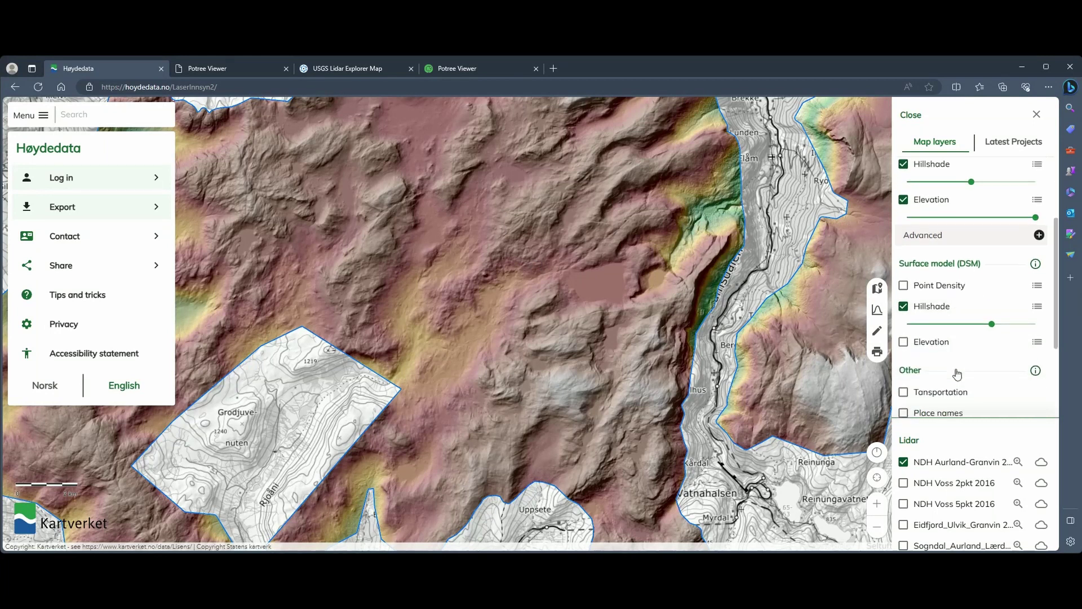
click(904, 338)
scroll(939, 288, up, 1)
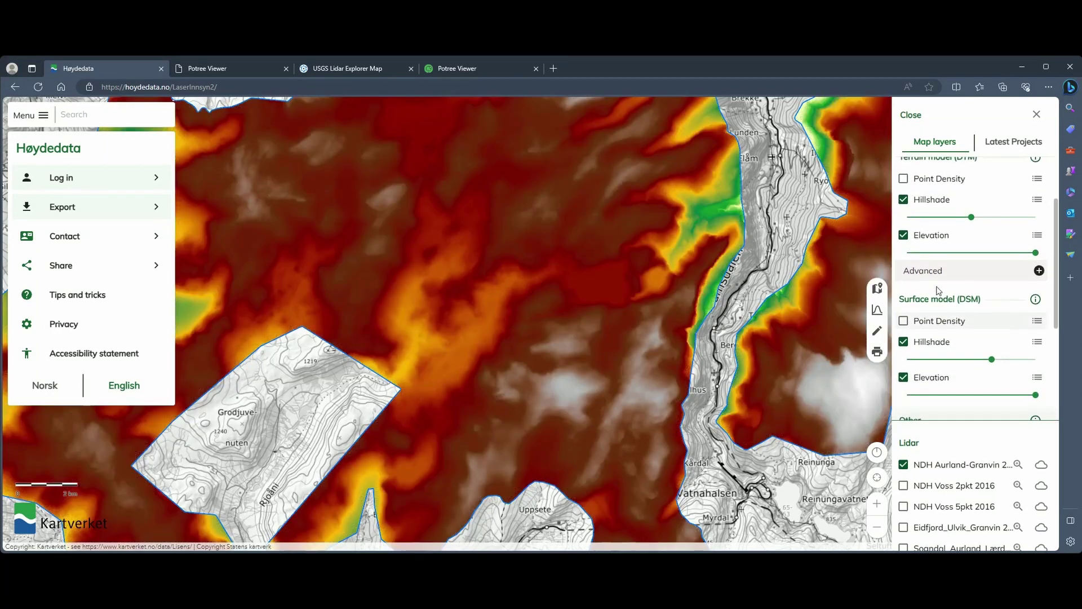
click(904, 235)
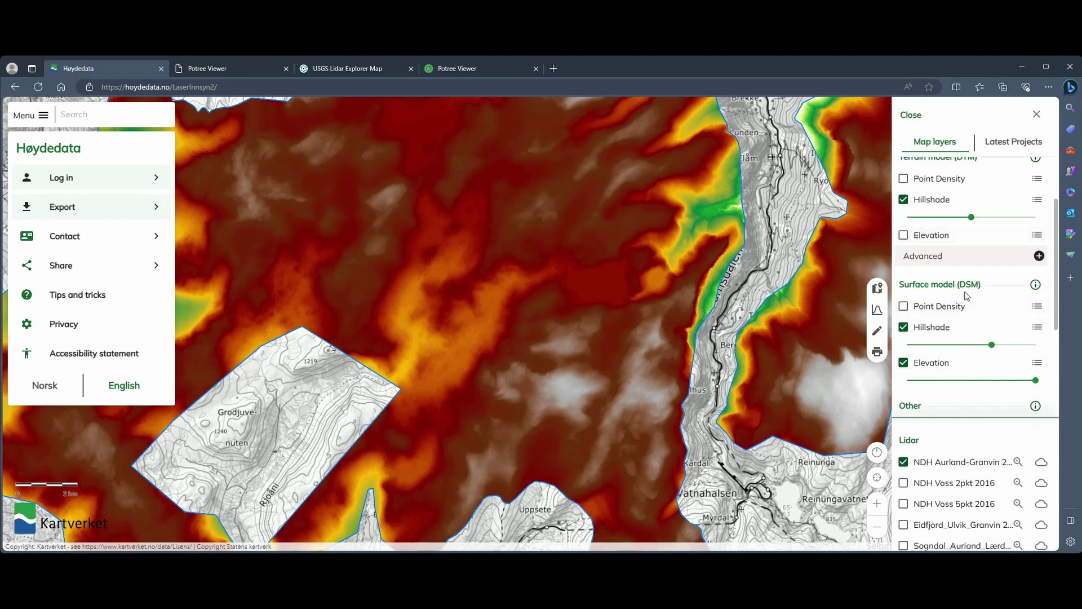
scroll(963, 307, up, 1)
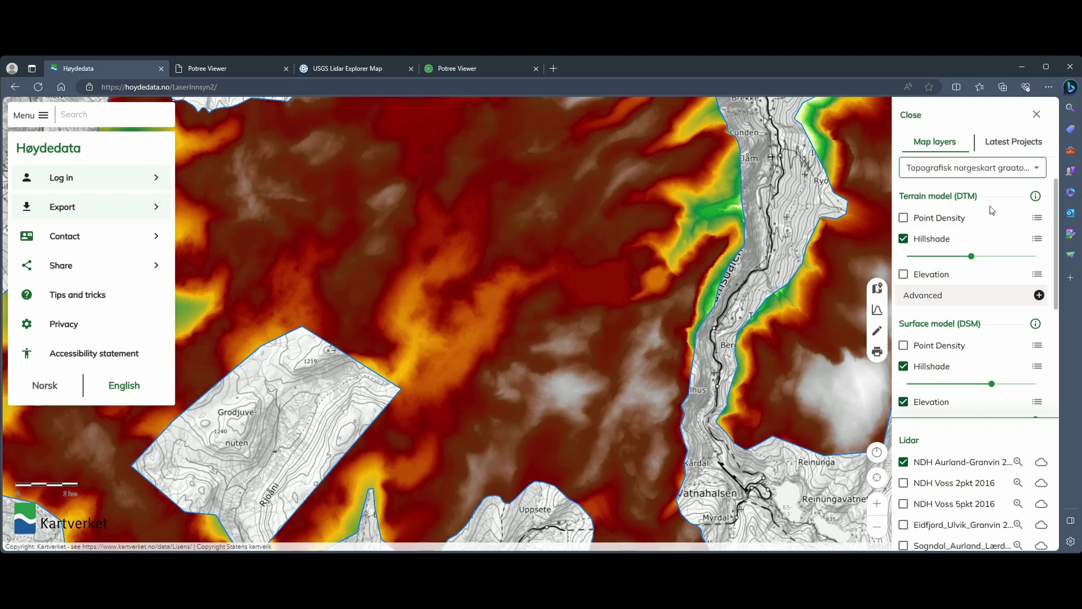
scroll(989, 372, down, 1)
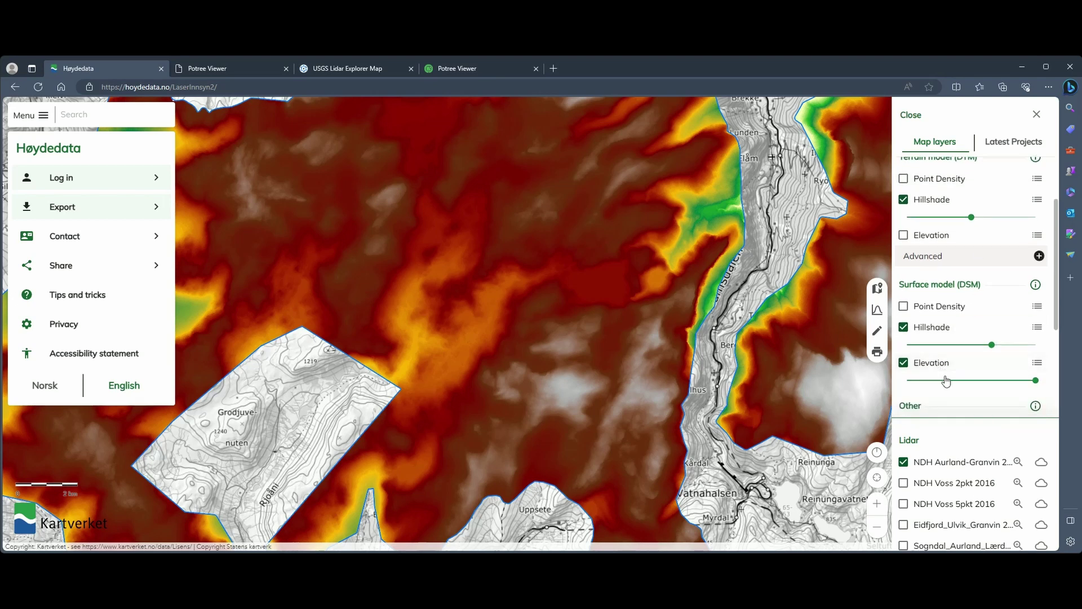
- Lower the DSM Elevation opacity to slightly over half and the DSM Hillshade opacity to about a third, and inspect the relief towards the fjord
mouse_move(1032, 391)
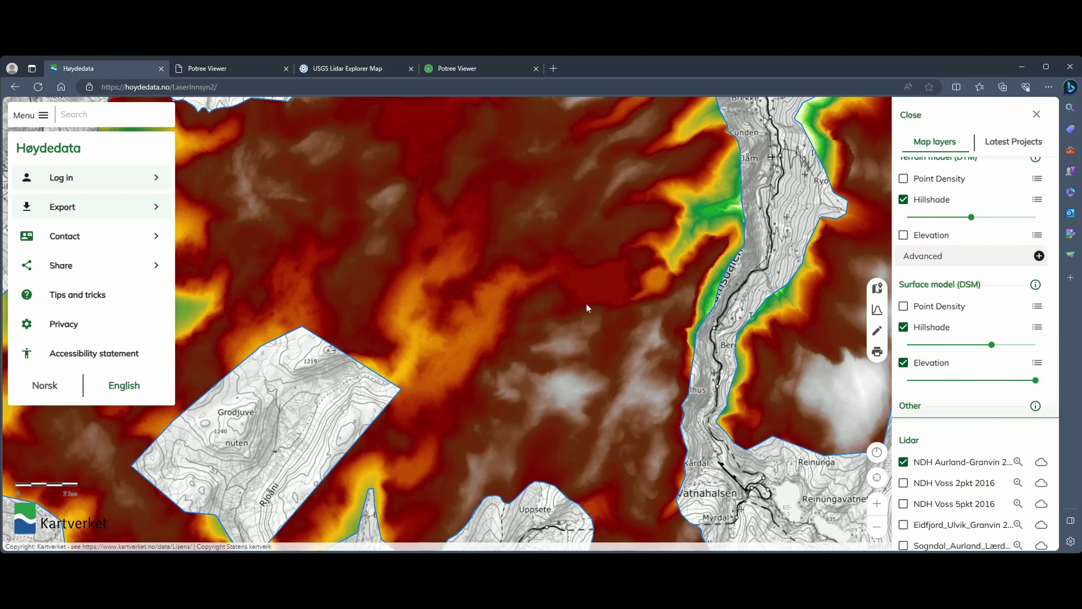
drag(1035, 384, 985, 402)
mouse_move(990, 352)
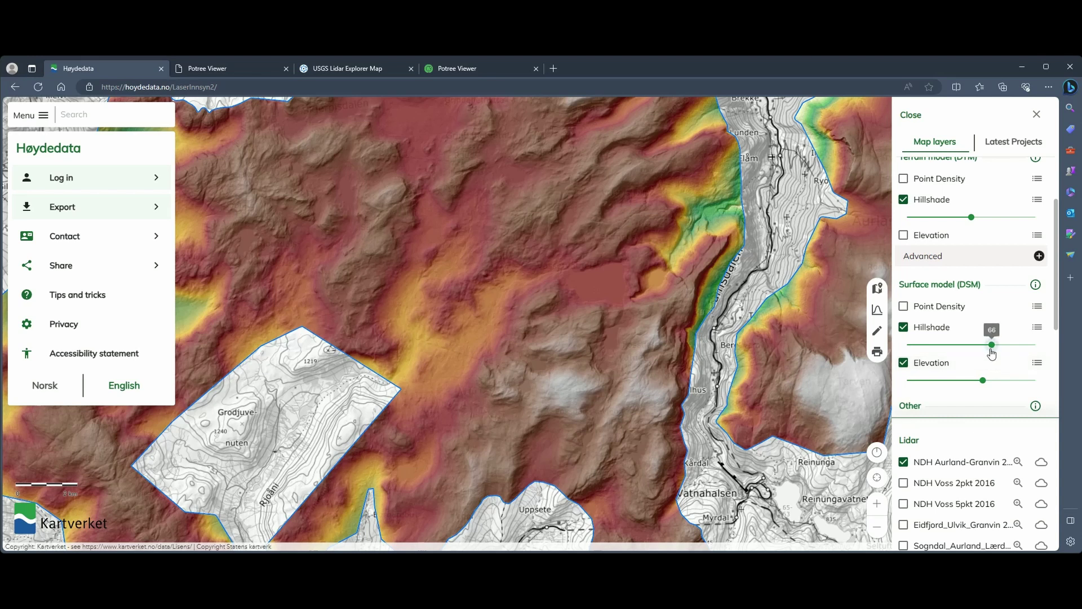
drag(990, 349, 949, 345)
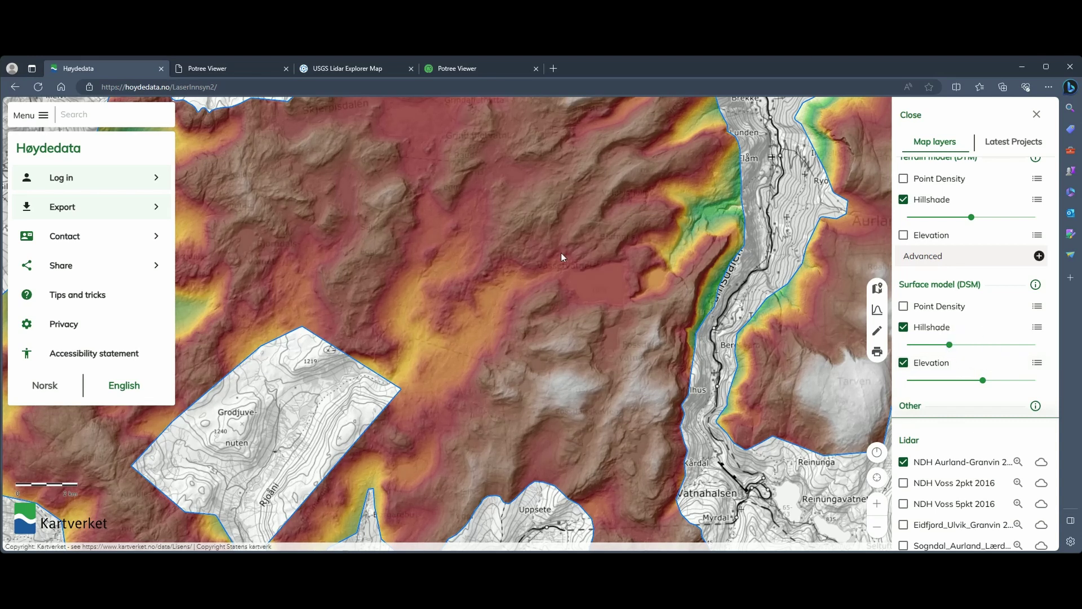
drag(560, 252, 574, 357)
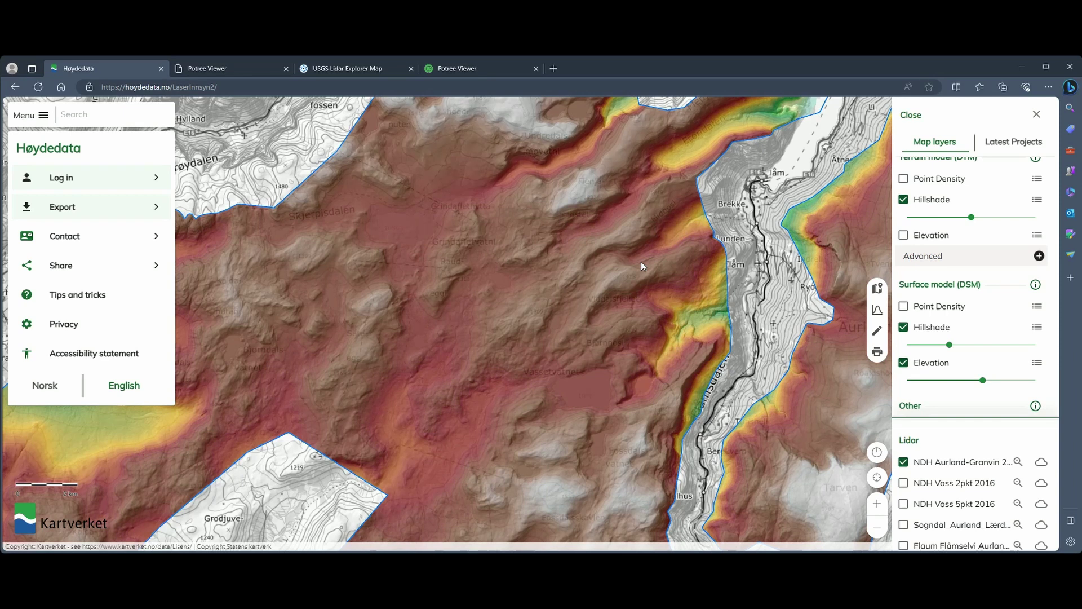
drag(651, 201, 526, 331)
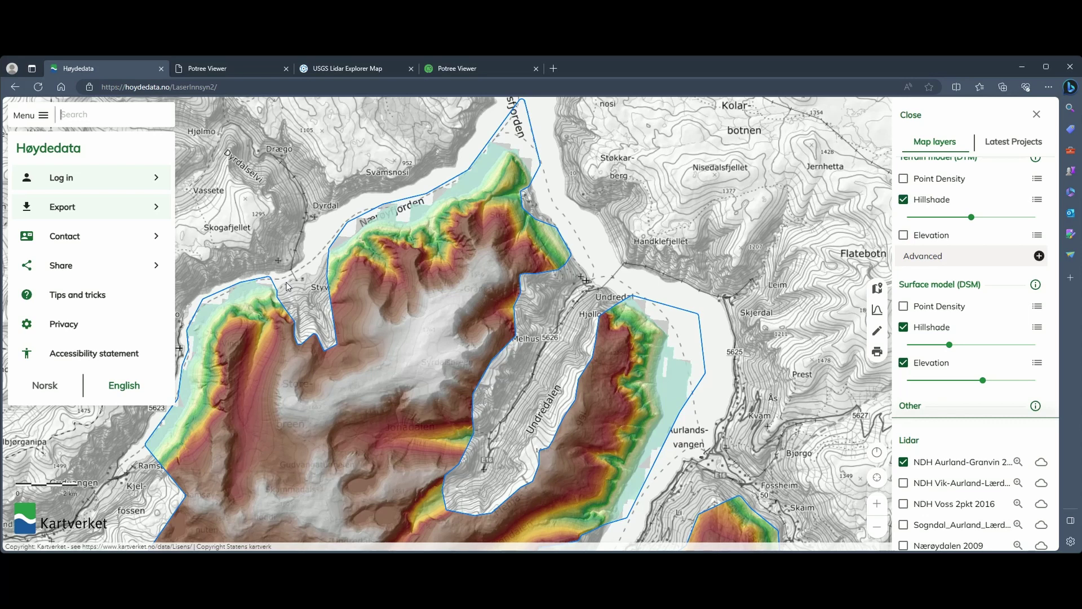
- Open the local project export for the current map extent and choose Pointcloud as the product
click(89, 207)
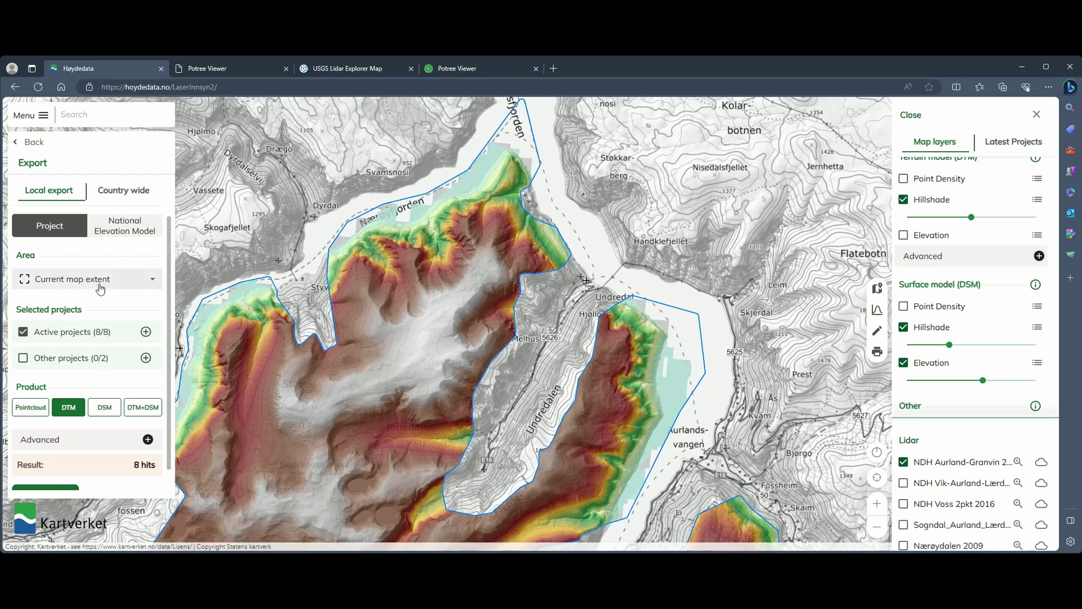
click(32, 413)
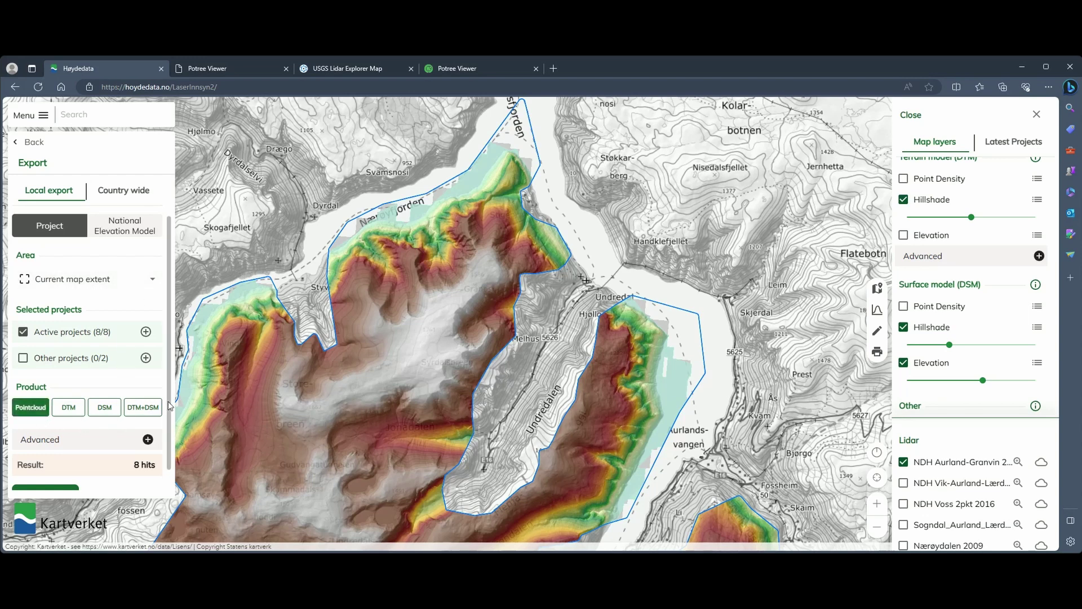
scroll(171, 380, down, 1)
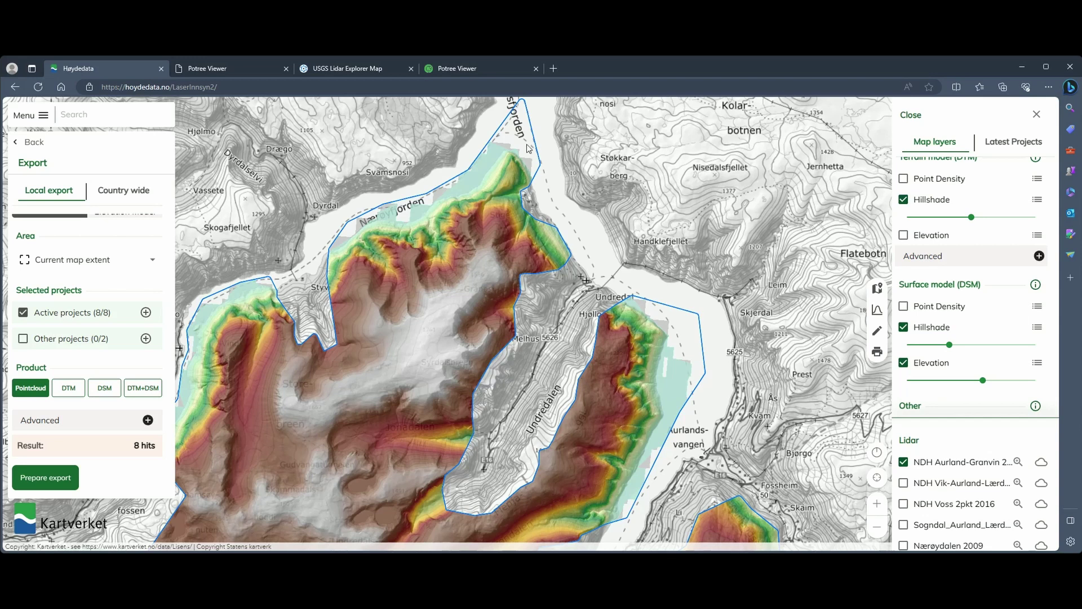
- Switch to the USGS Lidar Explorer and expand the details and data links of the WY FEMA East B9 2019 project
click(331, 74)
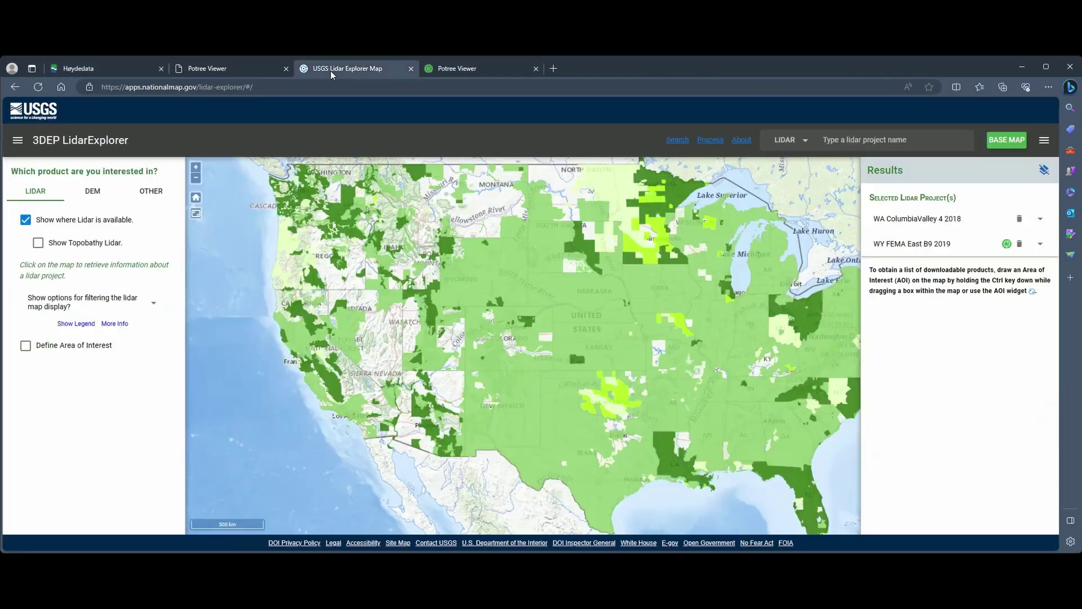
click(1041, 245)
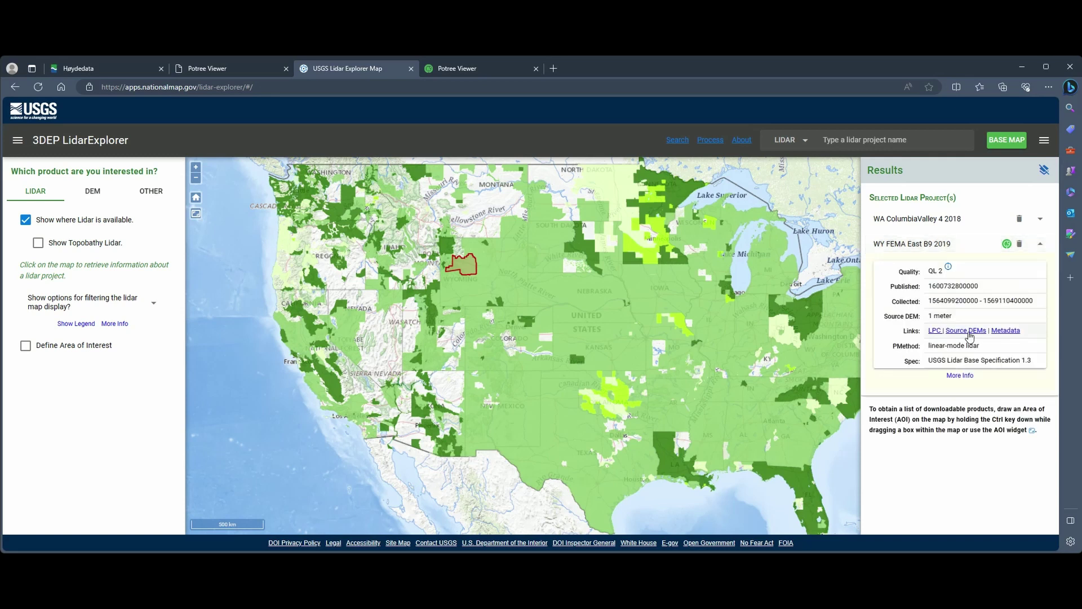